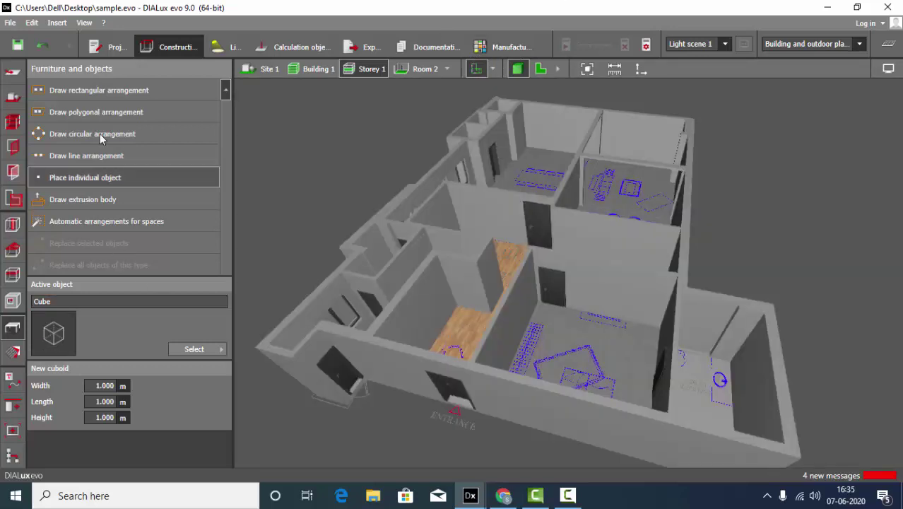
Browse the basic shapes available as objects, including the extrusion volume, frustum of a cone, hemisphere and sphere.
click(135, 304)
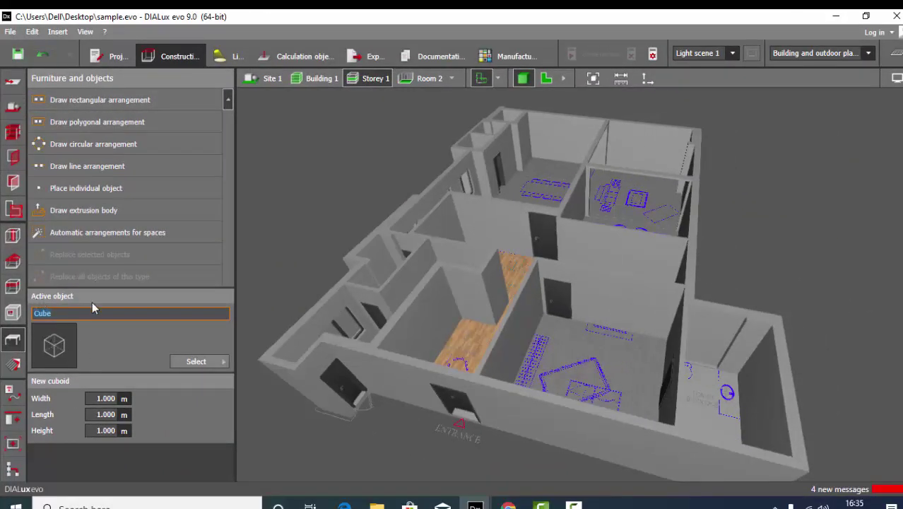
click(219, 362)
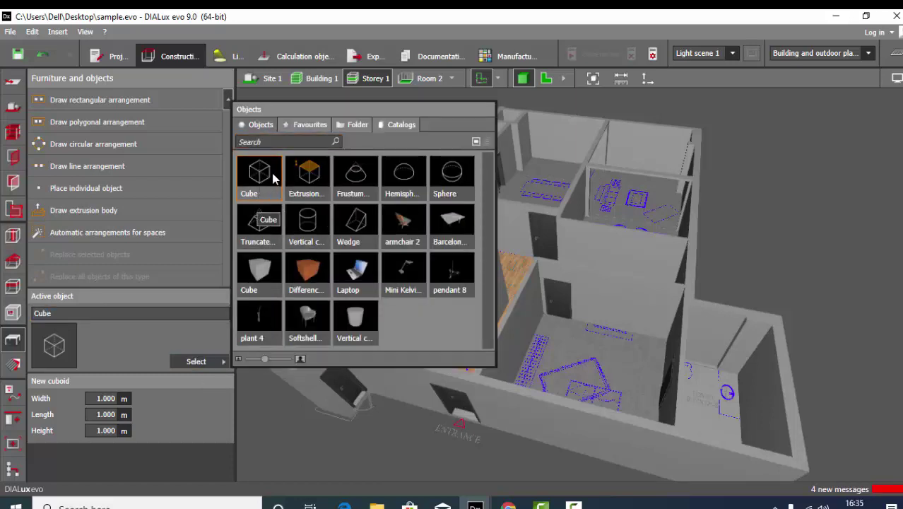
click(311, 180)
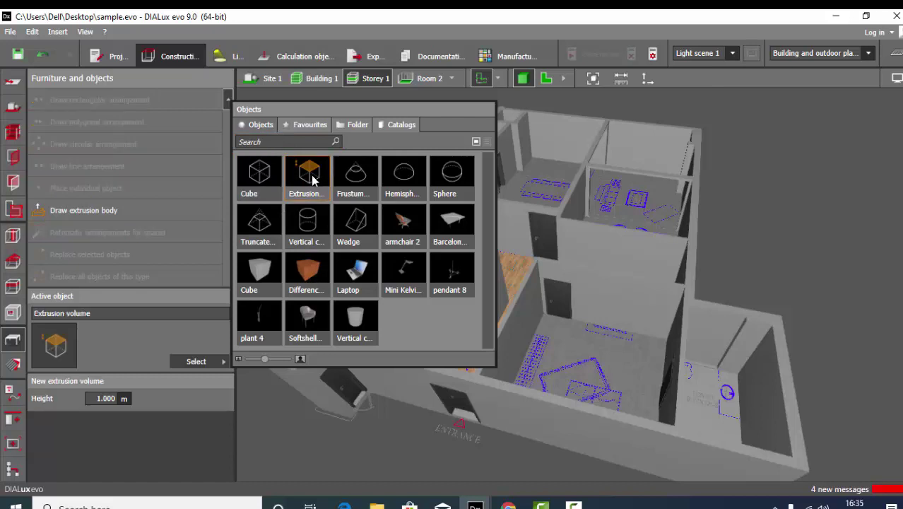
click(356, 181)
click(401, 178)
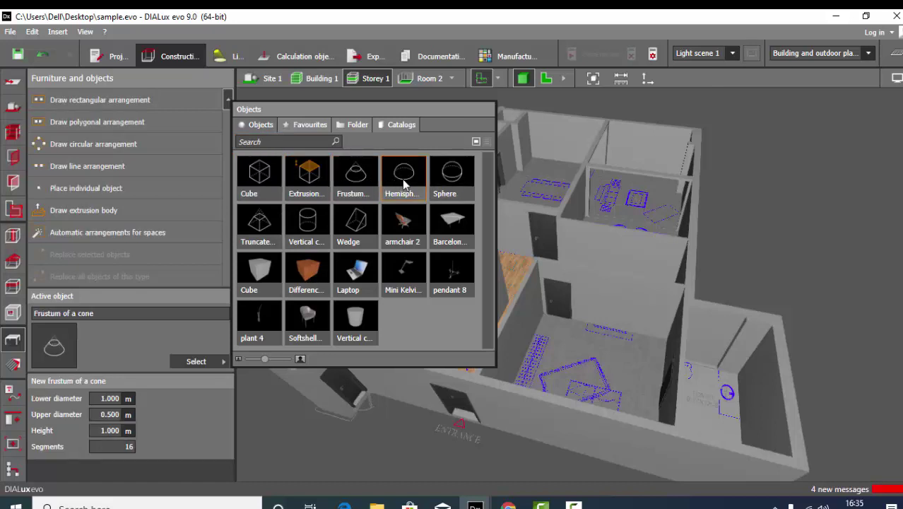
click(453, 183)
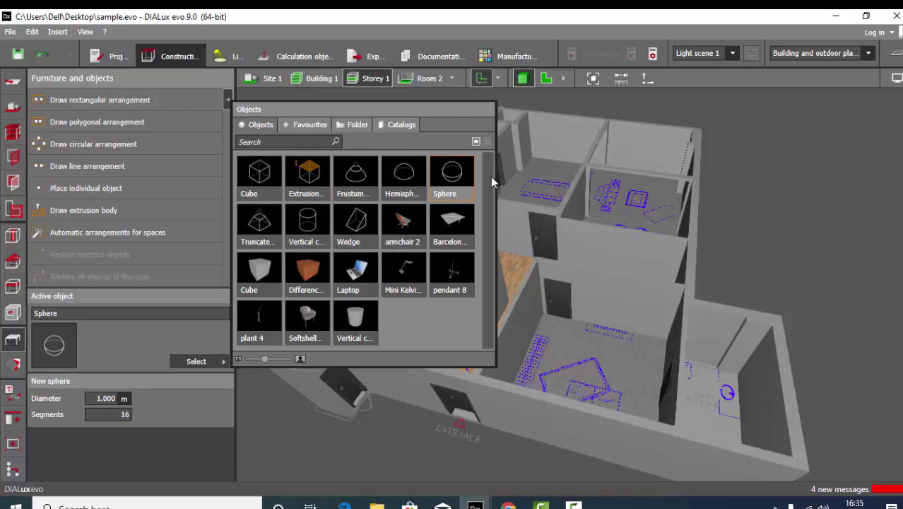
Open the DIALux evo object catalog at full size to view its furniture categories, and put it away.
click(401, 128)
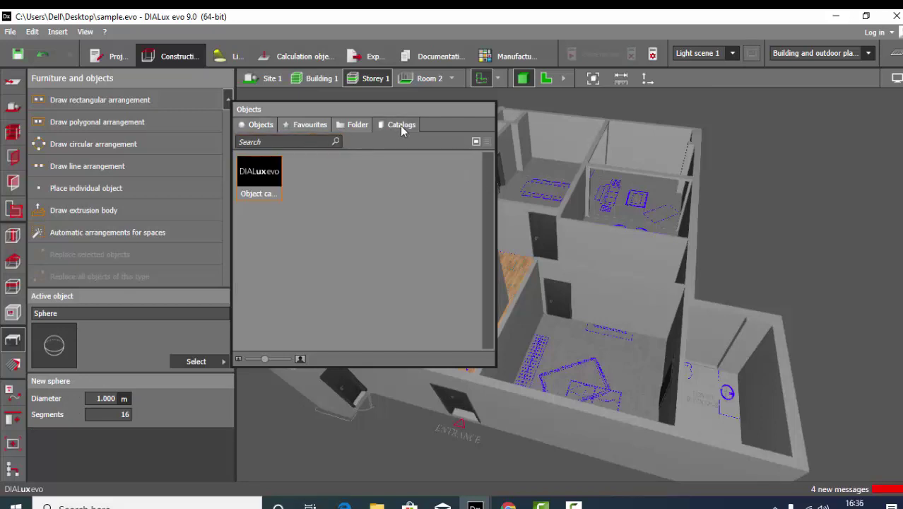
double_click(256, 175)
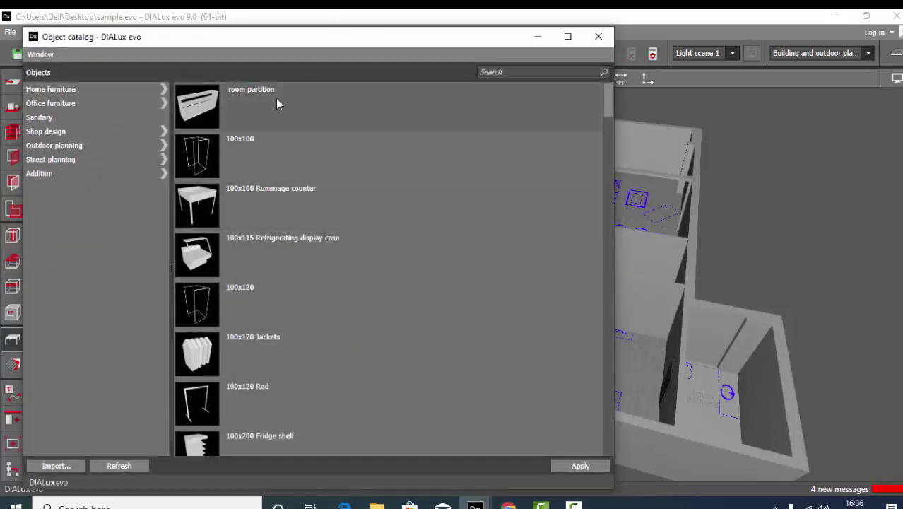
click(577, 36)
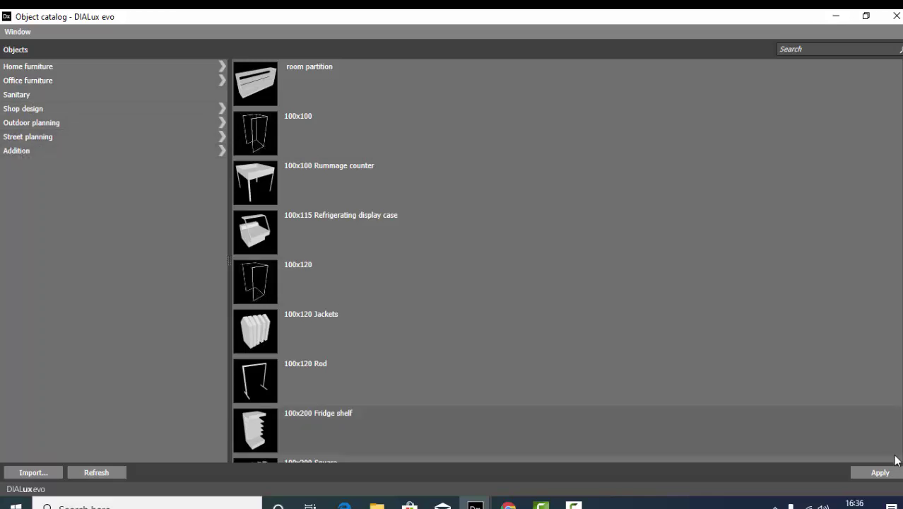
click(836, 15)
Switch to the floor plan view and examine the furniture outlines in the formal dining, kitchen and seating areas.
click(546, 78)
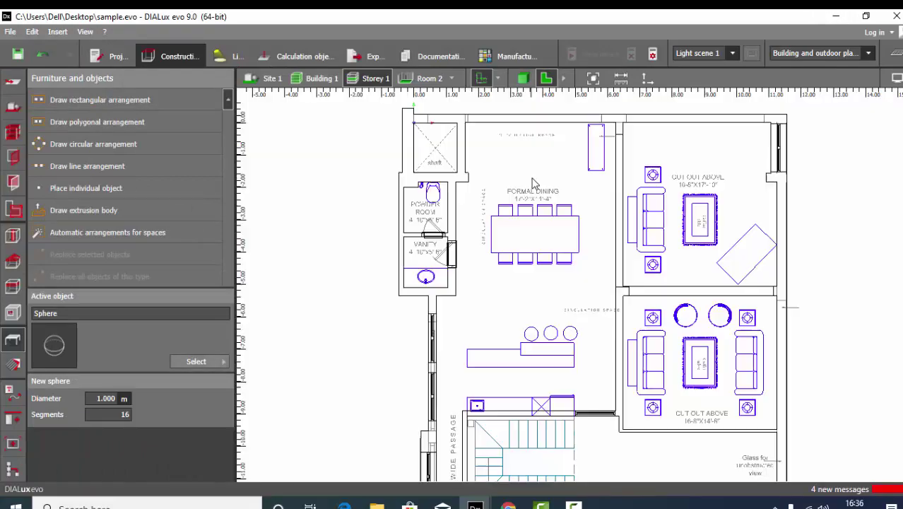
scroll(511, 191, down, 2)
scroll(512, 191, up, 2)
scroll(512, 191, up, 3)
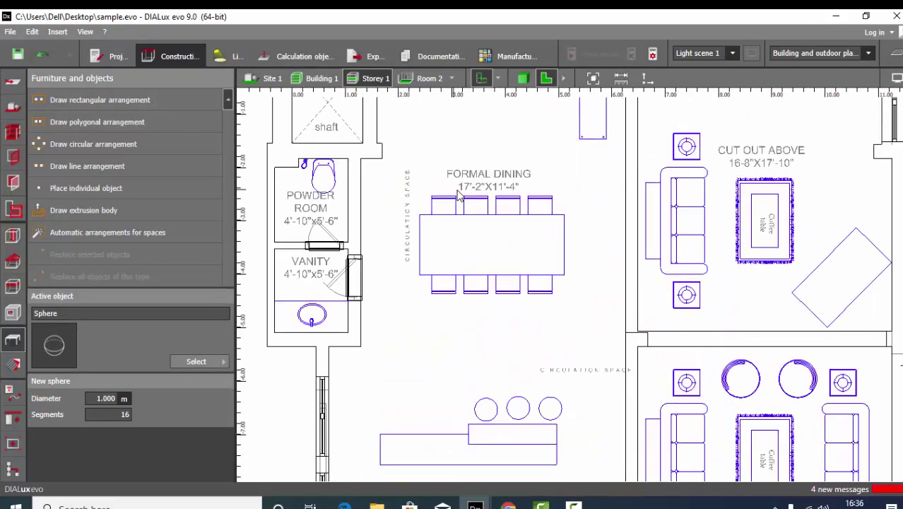
scroll(556, 209, down, 3)
scroll(557, 210, up, 2)
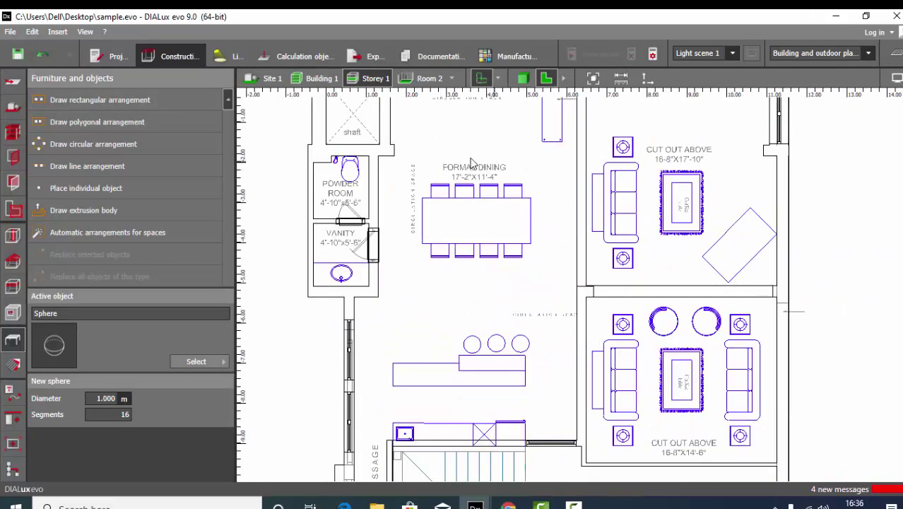
scroll(480, 385, up, 4)
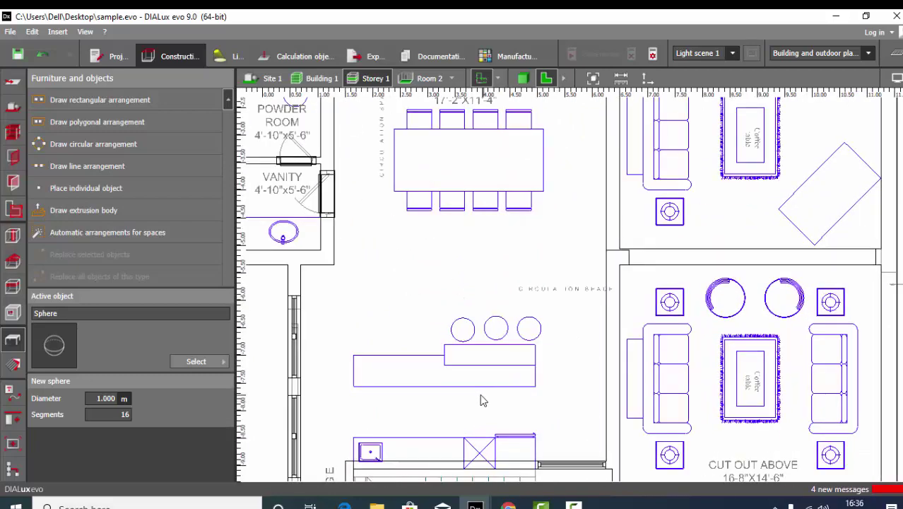
scroll(393, 376, down, 3)
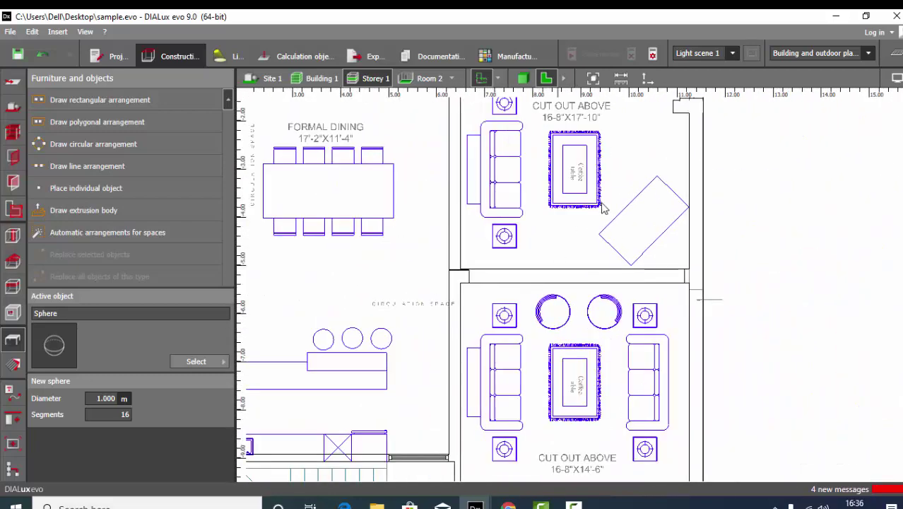
scroll(365, 293, up, 2)
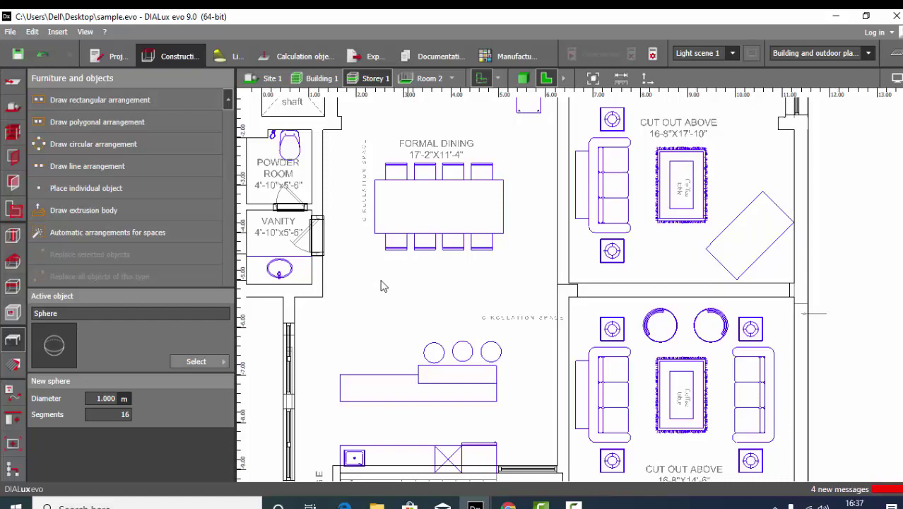
Choose the 200x80 a legs table from the home furniture tables in the DIALux evo catalog as the active object.
click(205, 362)
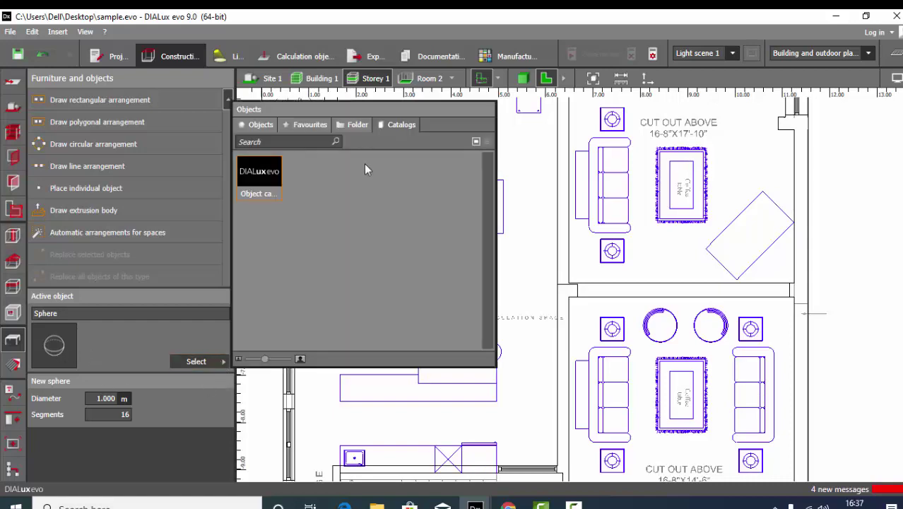
click(267, 193)
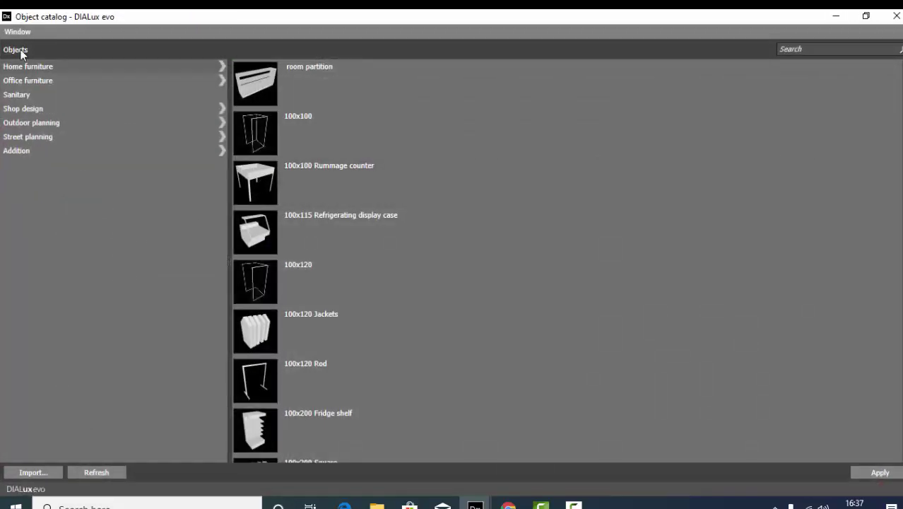
click(33, 67)
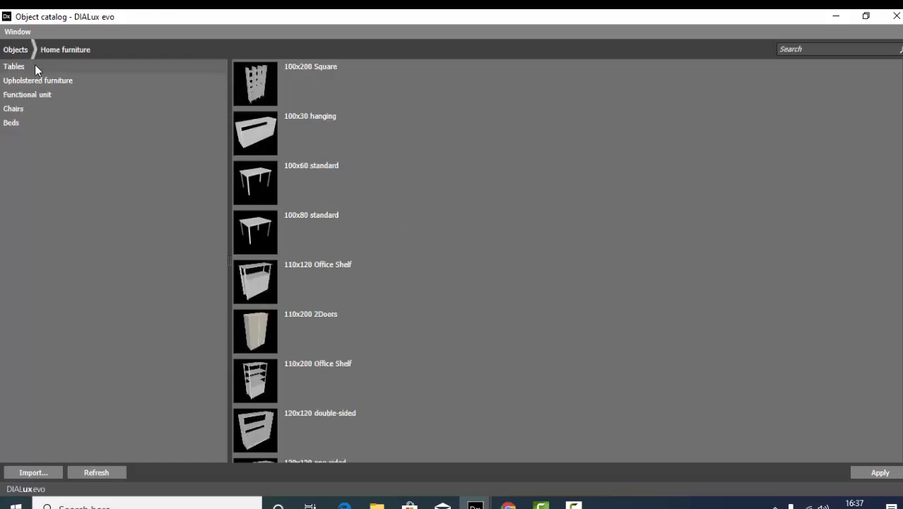
click(19, 71)
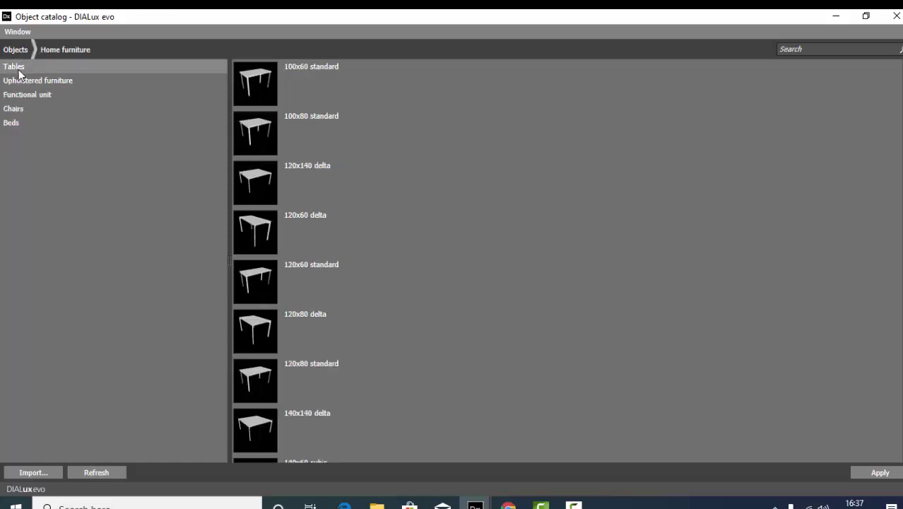
scroll(300, 240, down, 5)
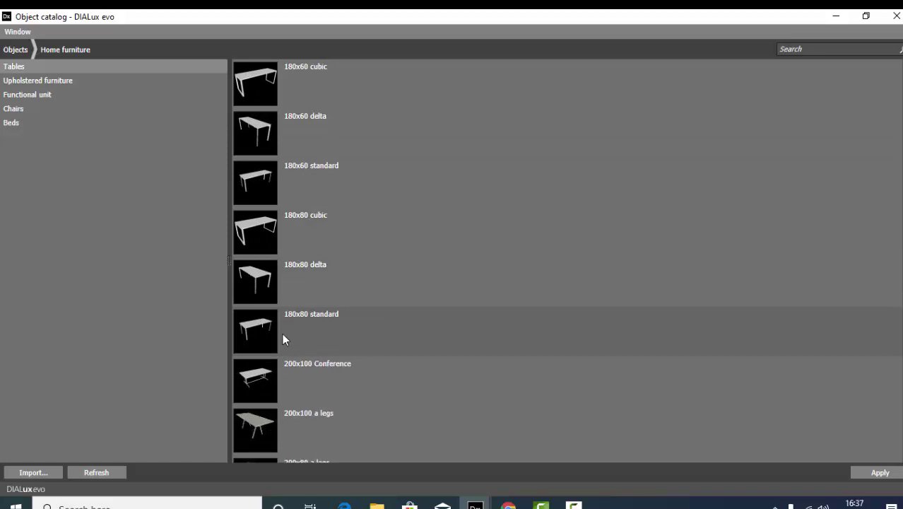
scroll(278, 363, down, 3)
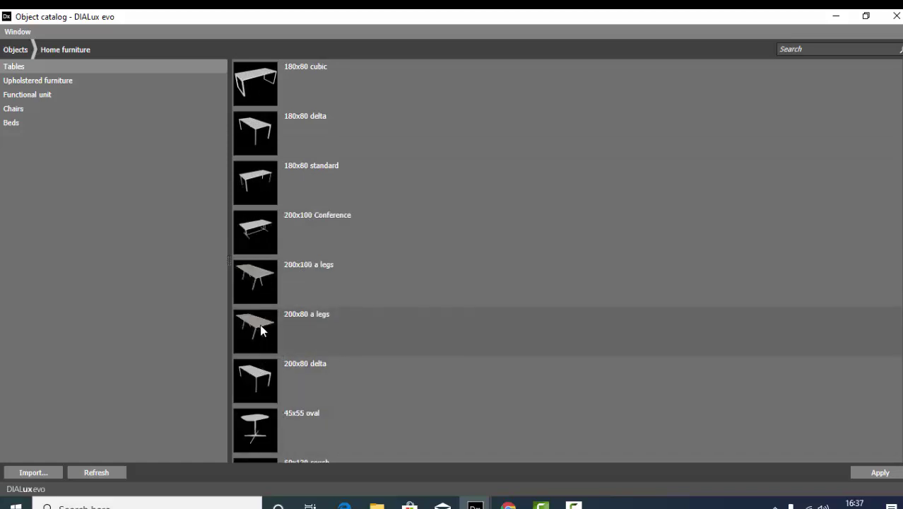
click(263, 332)
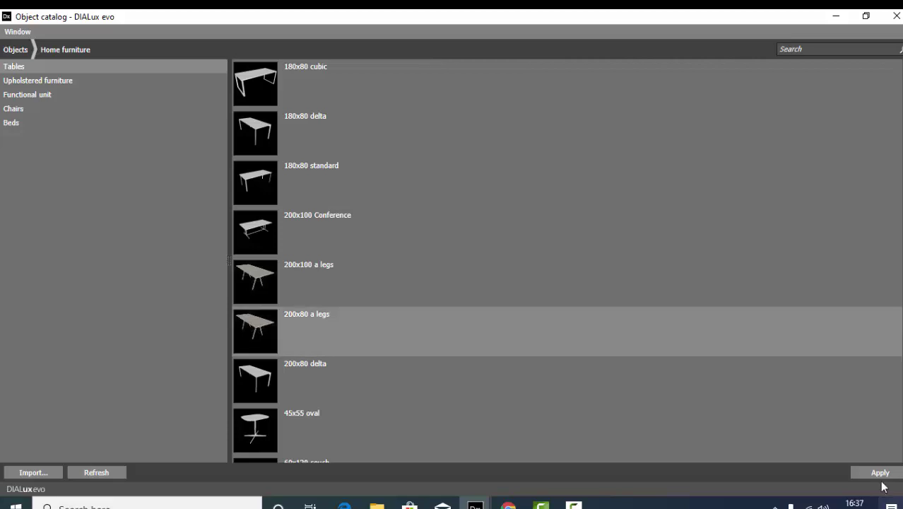
click(879, 474)
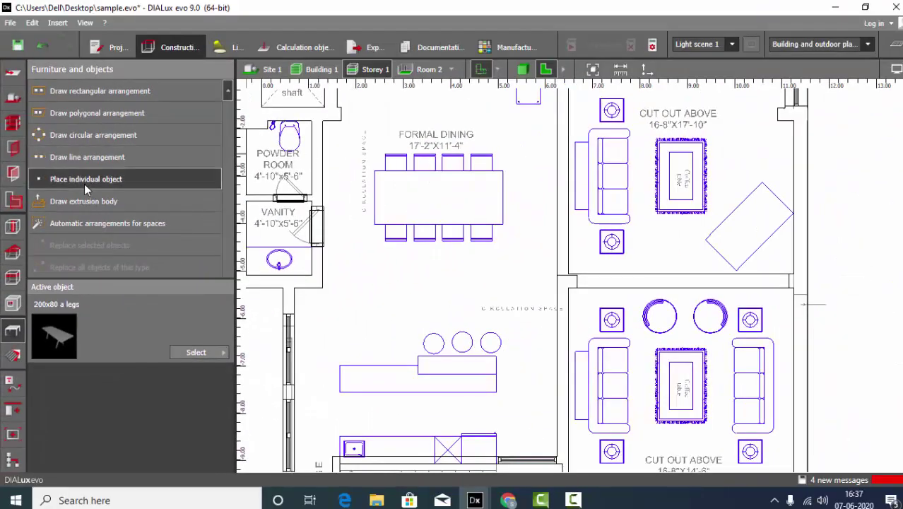
Place a single 200x80 a legs table on the formal dining outline and rotate it to -90° to match the drawing.
click(98, 147)
click(424, 205)
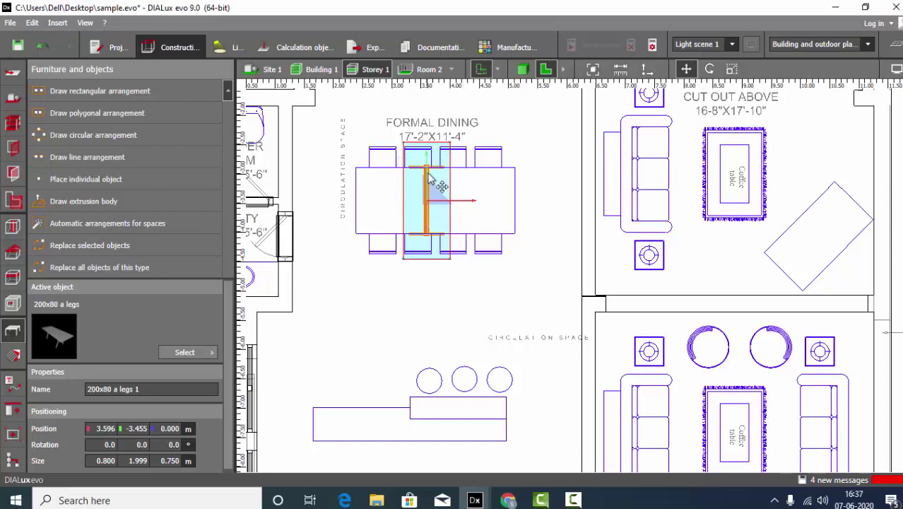
scroll(447, 202, up, 1)
click(447, 201)
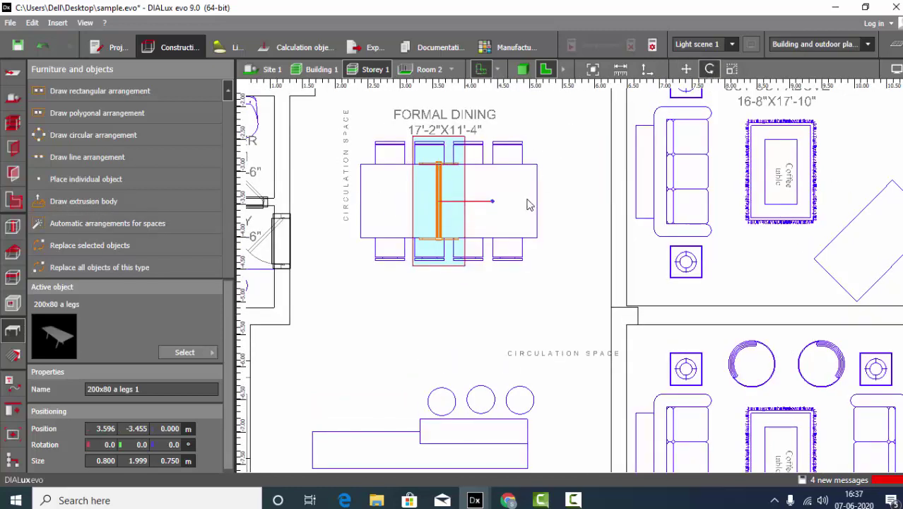
drag(493, 210, 441, 246)
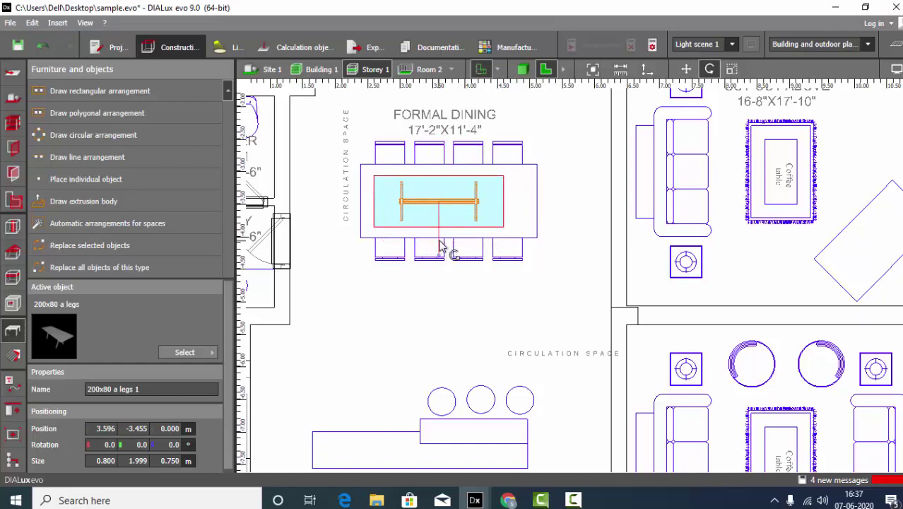
Move the table to the upper-left corner of the dining table outline and scale it to about 1.132 by 2.716 m to fill it.
click(686, 69)
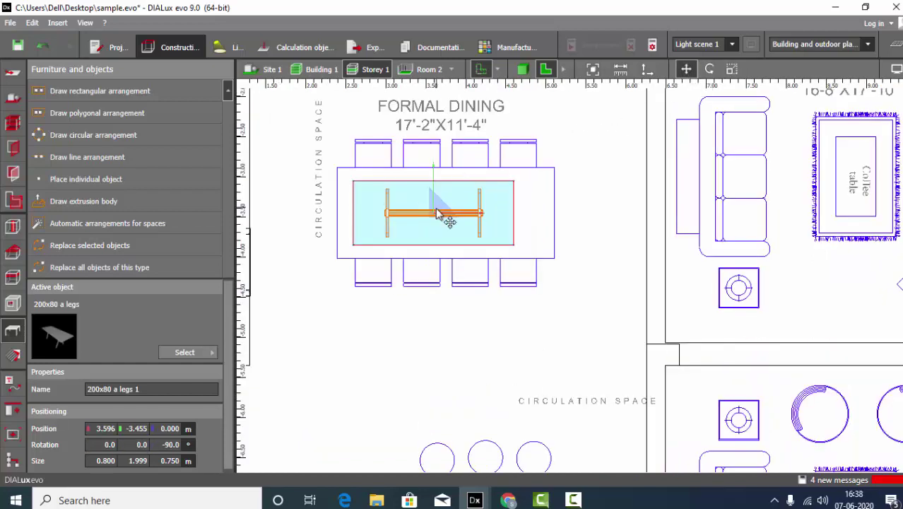
drag(437, 214, 421, 201)
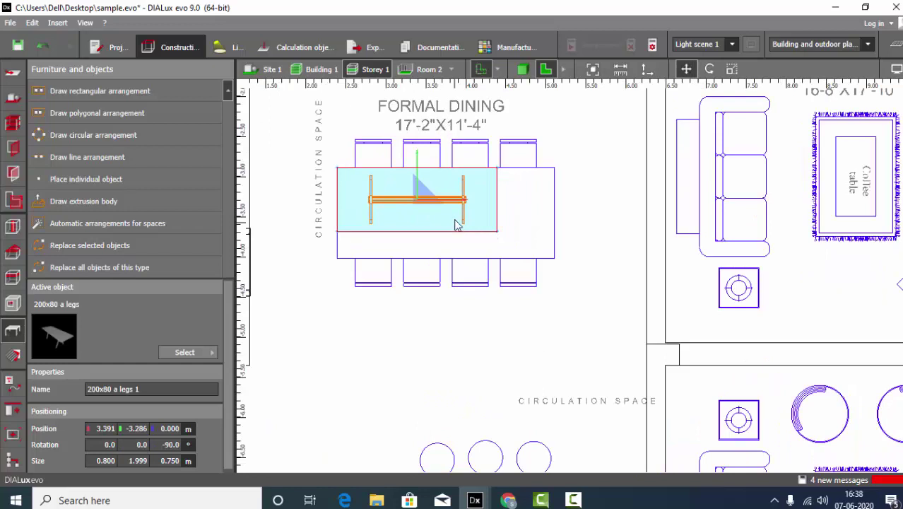
click(732, 70)
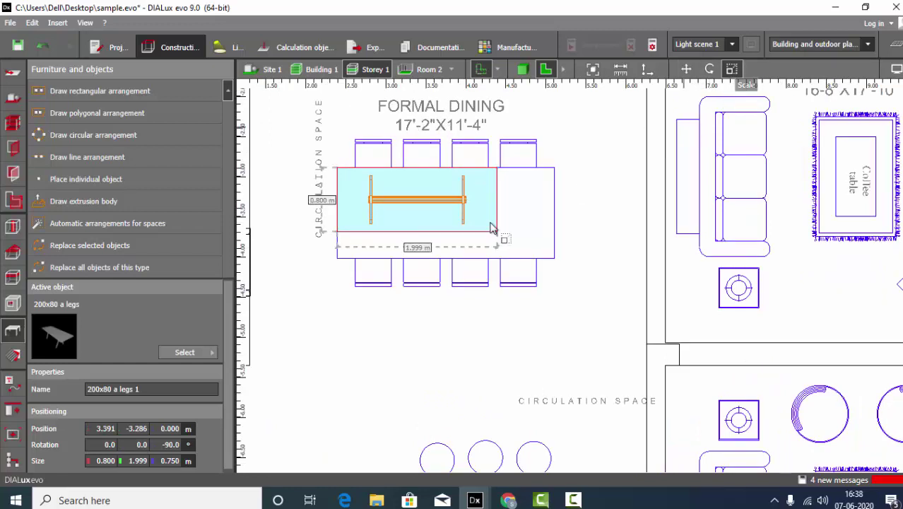
scroll(488, 237, up, 1)
drag(412, 232, 414, 271)
drag(502, 208, 561, 204)
scroll(594, 281, down, 1)
scroll(561, 319, up, 1)
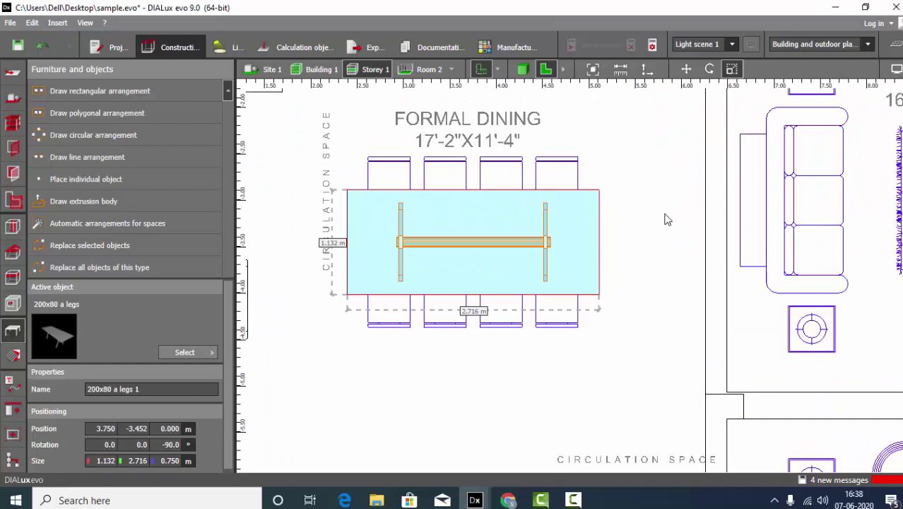
click(657, 261)
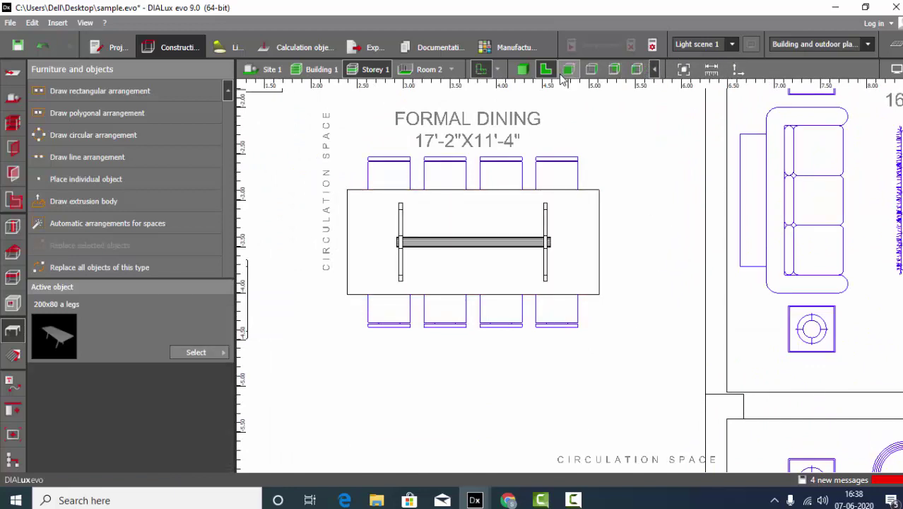
Check the dining table's height and legs in the front elevation view.
click(565, 70)
scroll(452, 297, up, 3)
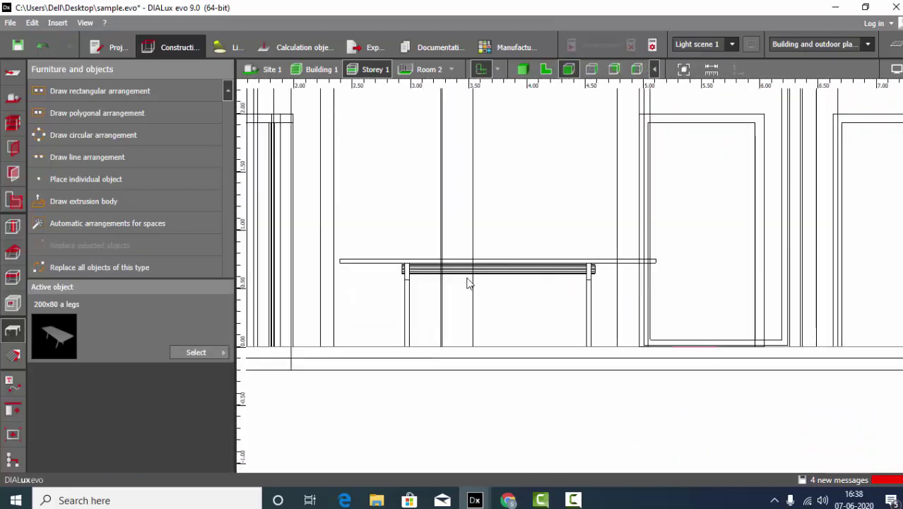
click(550, 275)
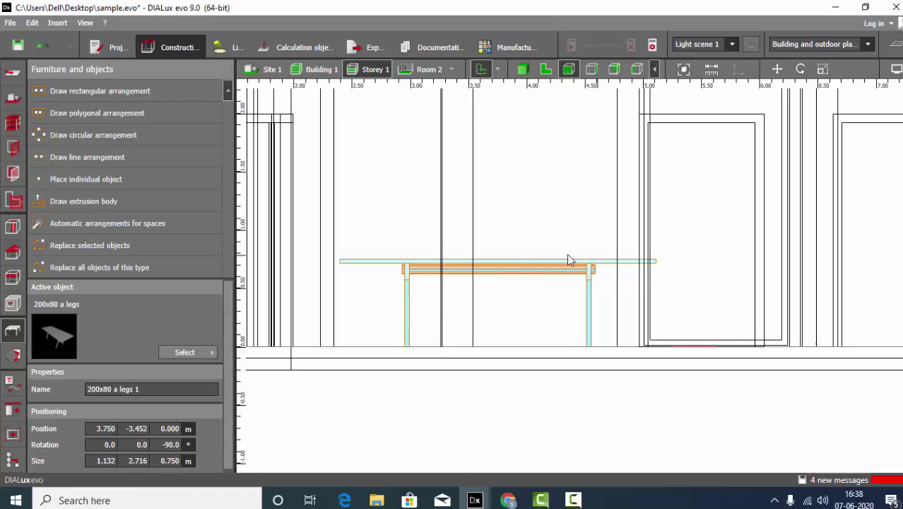
scroll(619, 262, down, 1)
click(537, 301)
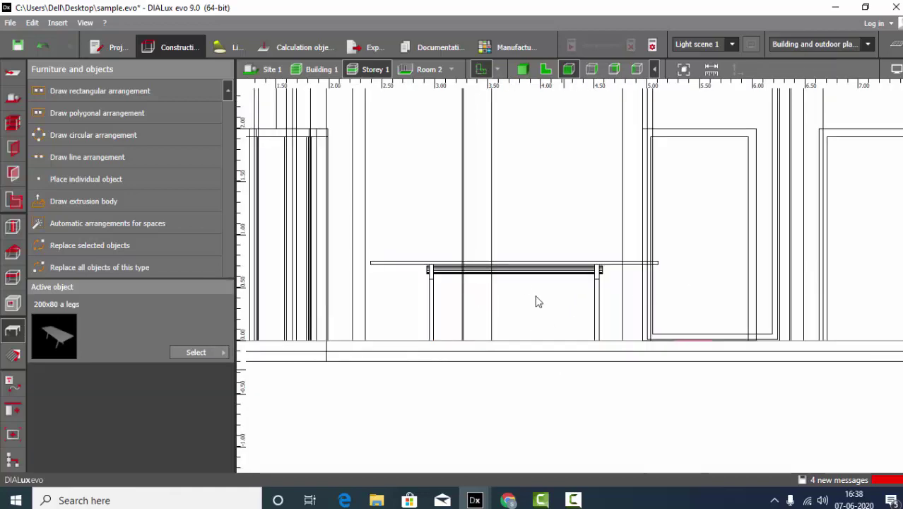
Return to the 3D view and examine the dining table up close inside the room.
click(523, 69)
right_drag(493, 170, 580, 115)
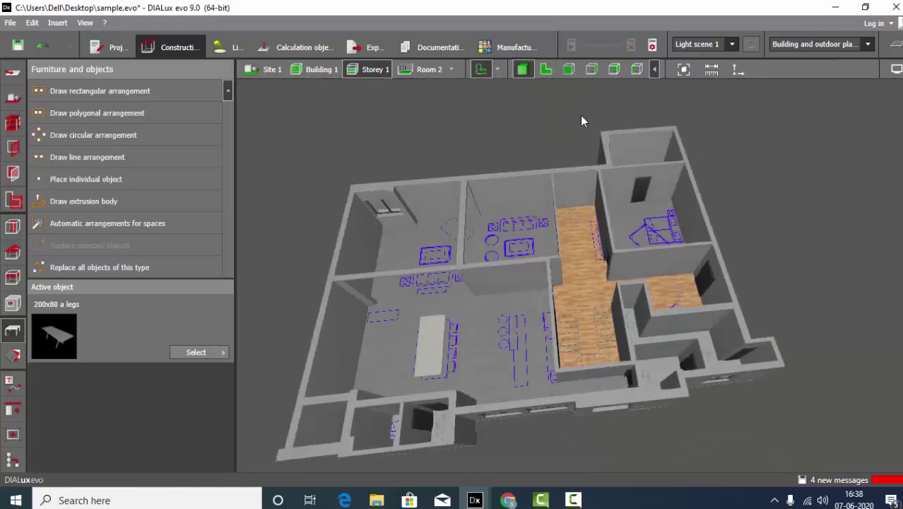
scroll(392, 321, up, 8)
right_drag(562, 338, 436, 142)
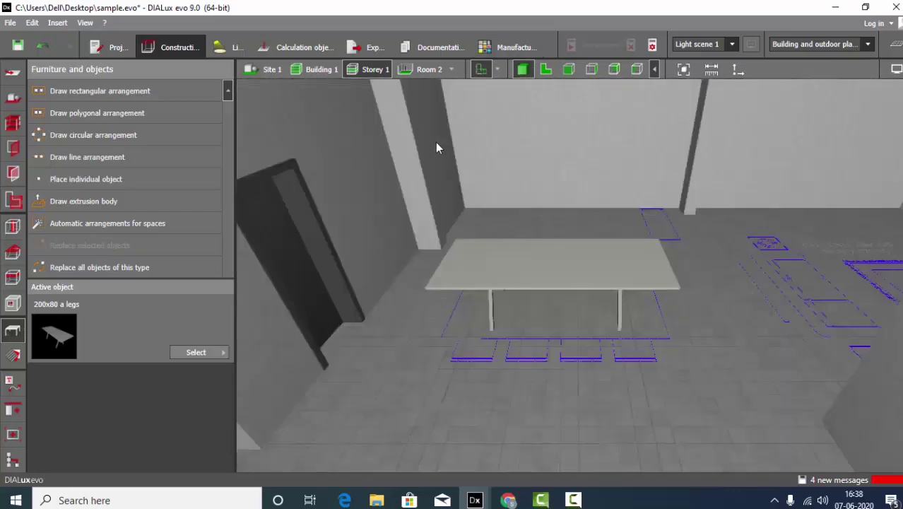
Select the Wild pear texture from the catalog's indoor furniture materials as the active material.
click(14, 357)
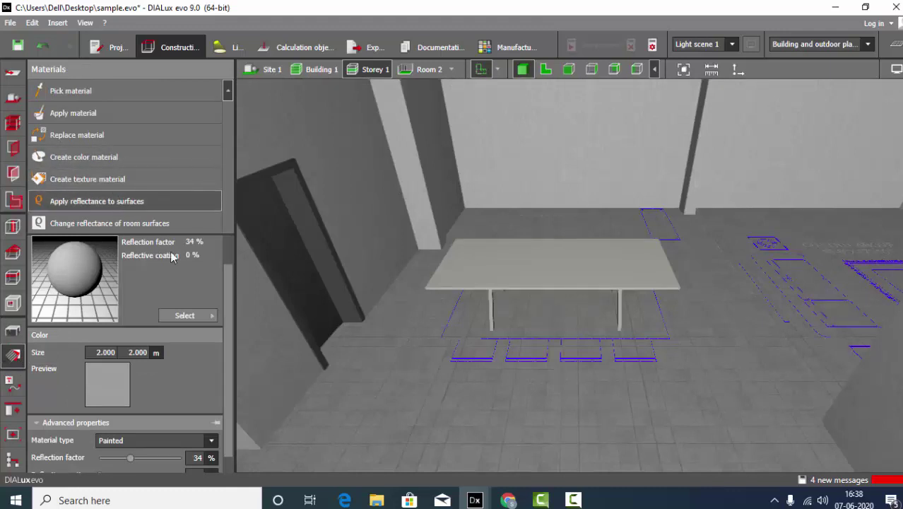
click(202, 316)
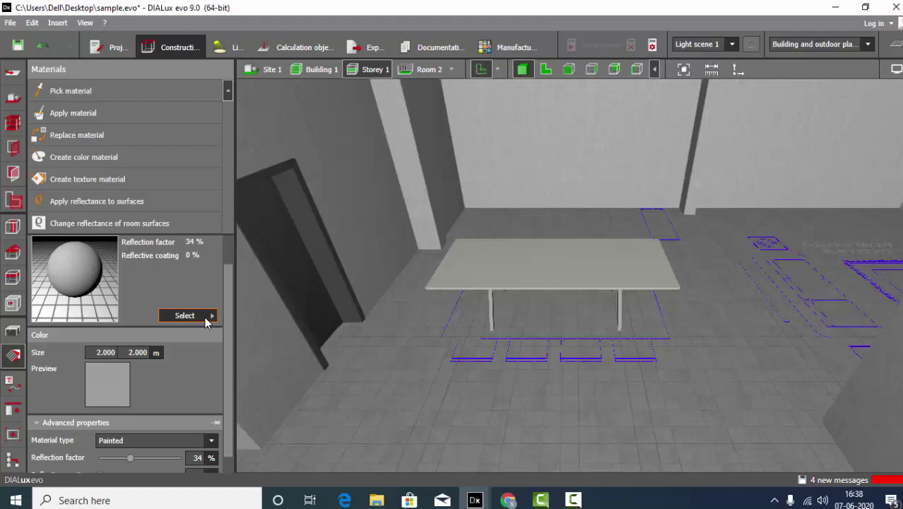
double_click(248, 386)
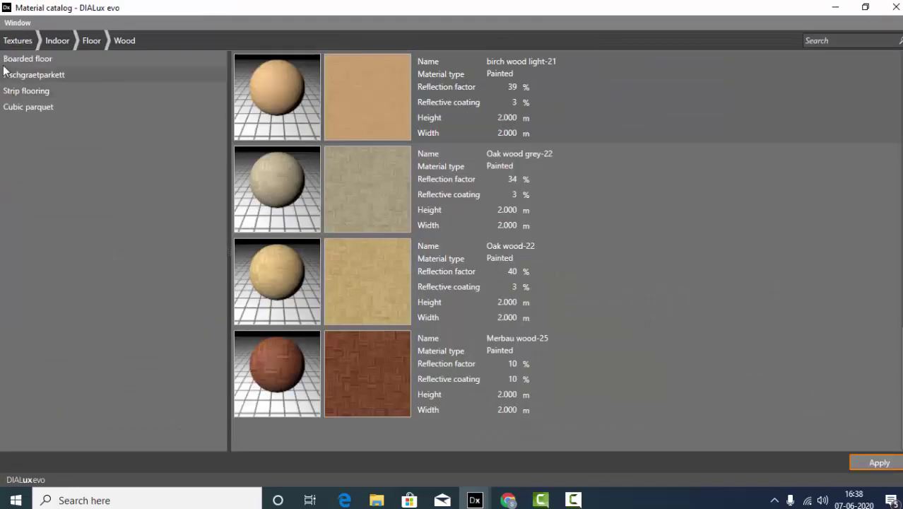
click(50, 40)
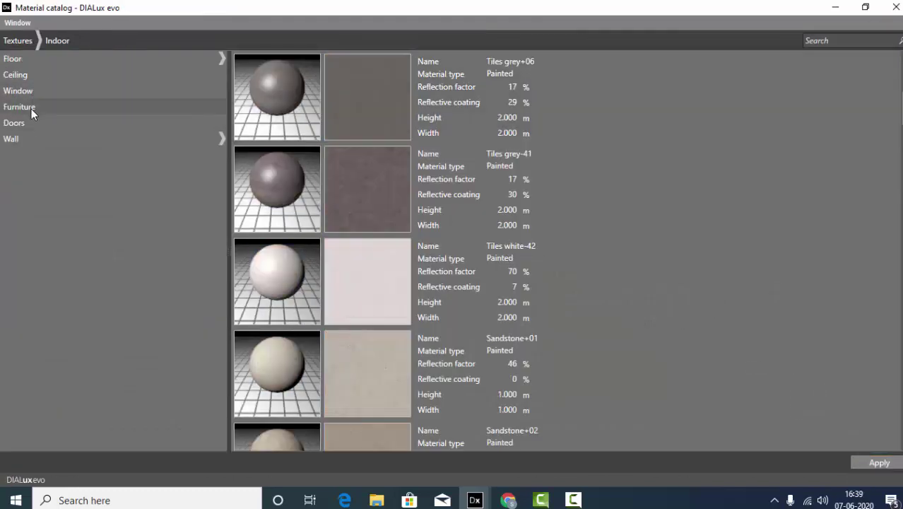
click(31, 109)
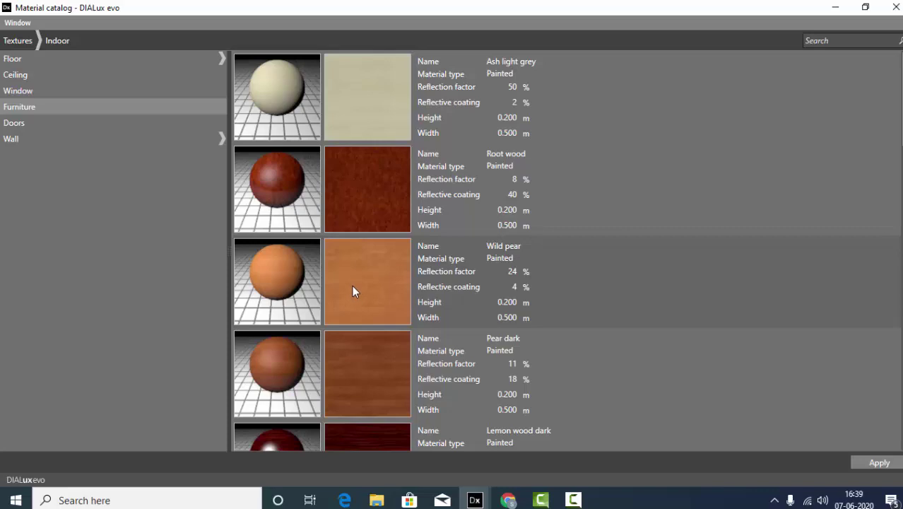
click(879, 462)
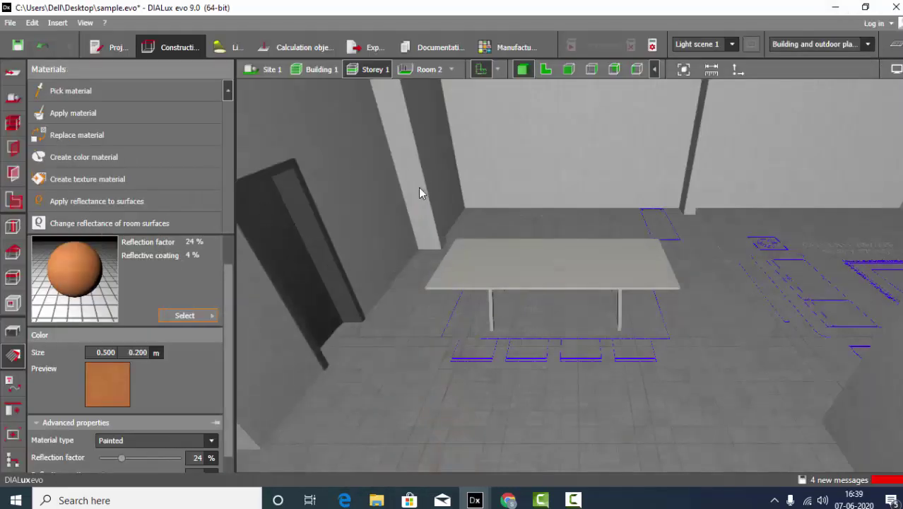
Replace the tabletop's material with Wild pear and examine the table from a low angle.
click(89, 141)
click(594, 290)
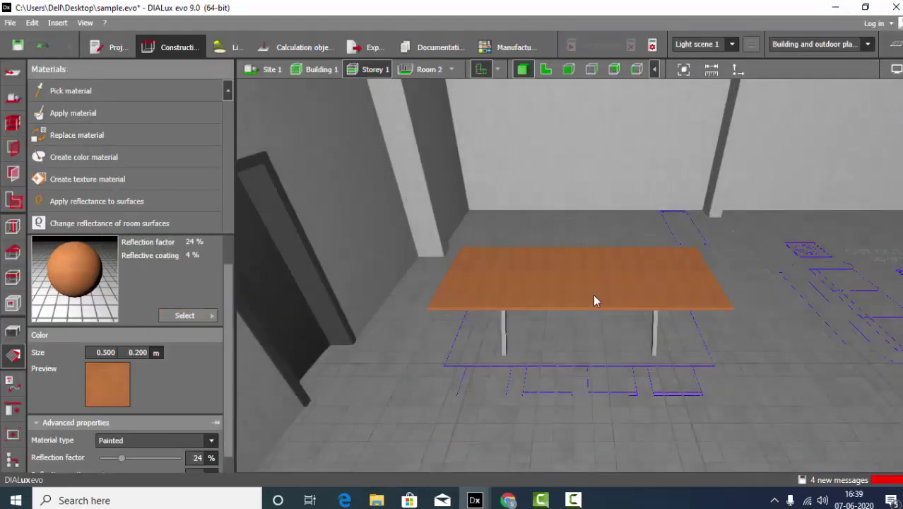
drag(593, 294, 564, 251)
scroll(564, 251, down, 5)
drag(571, 206, 479, 300)
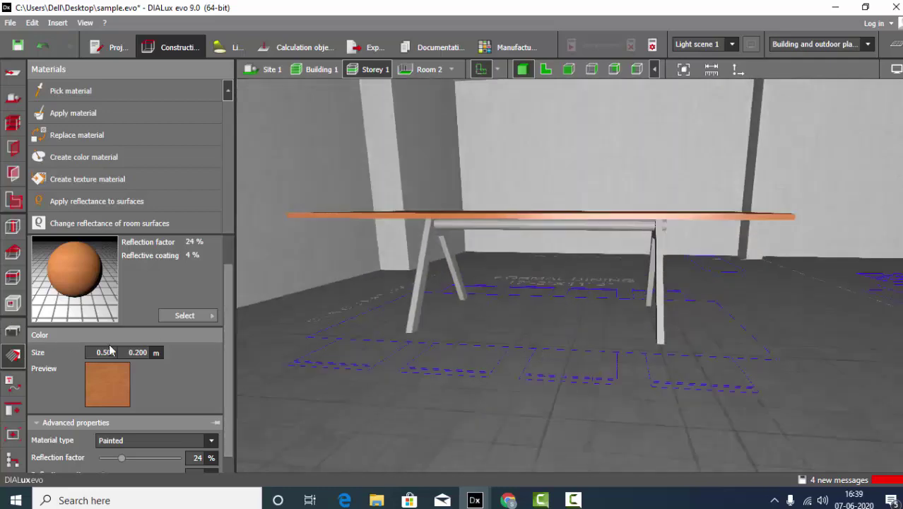
Set the Wild pear reflection factor to 30 % and reflective coating to 0 %, and apply it to the table legs.
scroll(109, 349, down, 1)
click(197, 439)
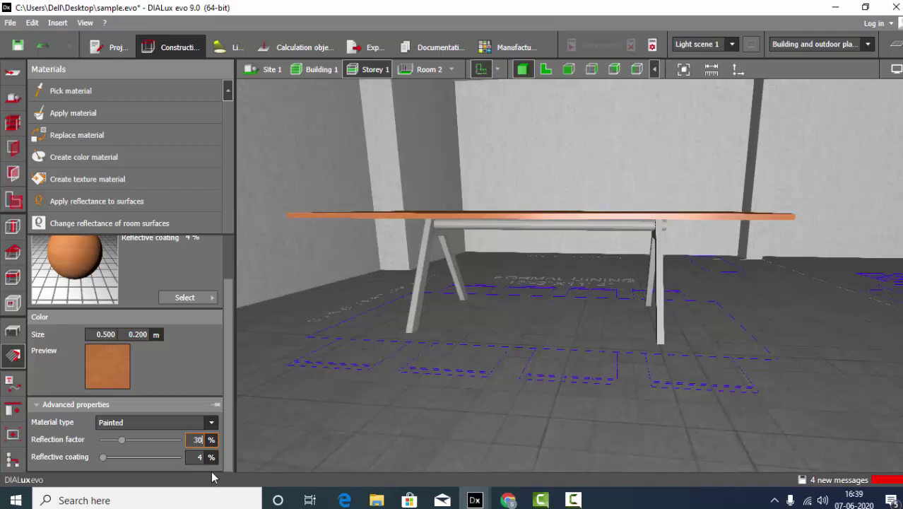
text(30)
key(Return)
click(198, 457)
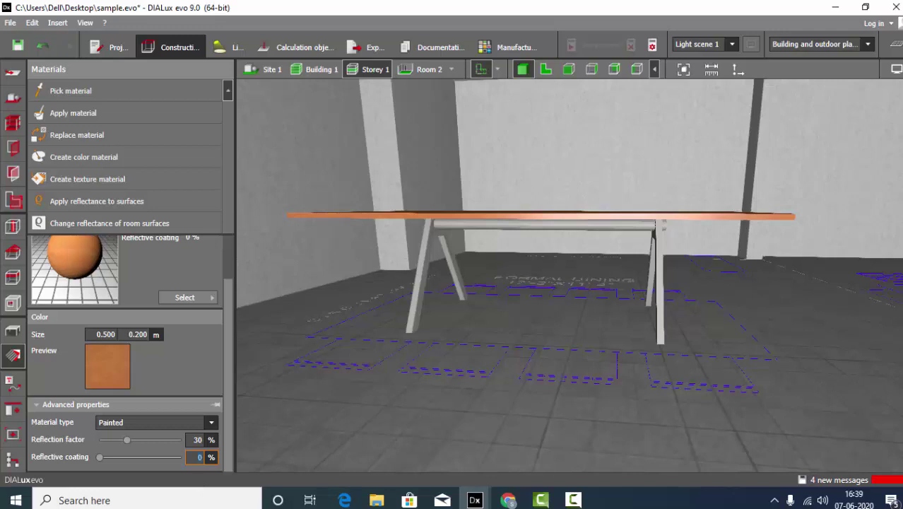
text(0)
key(Return)
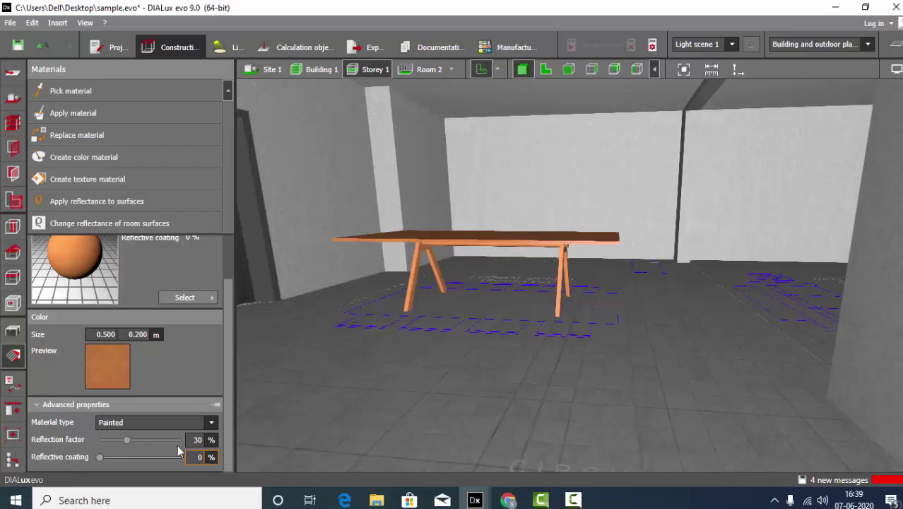
scroll(410, 284, up, 3)
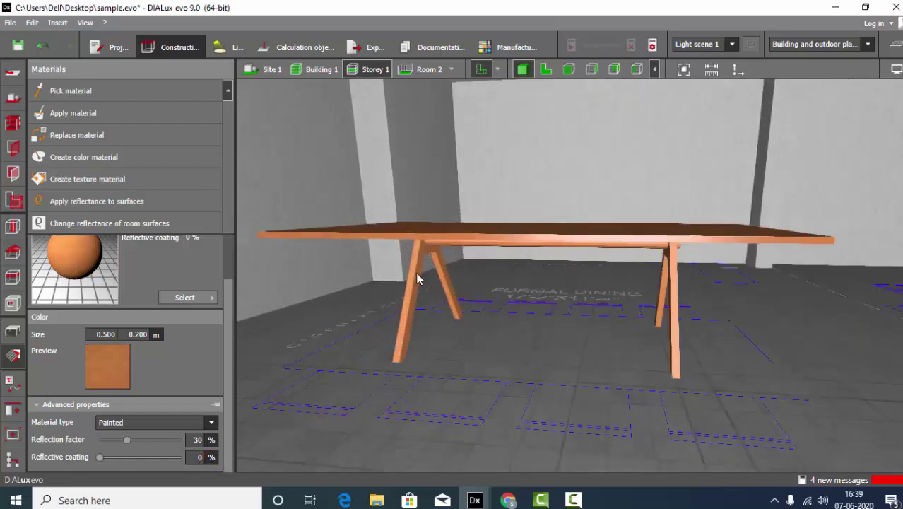
right_drag(657, 347, 583, 245)
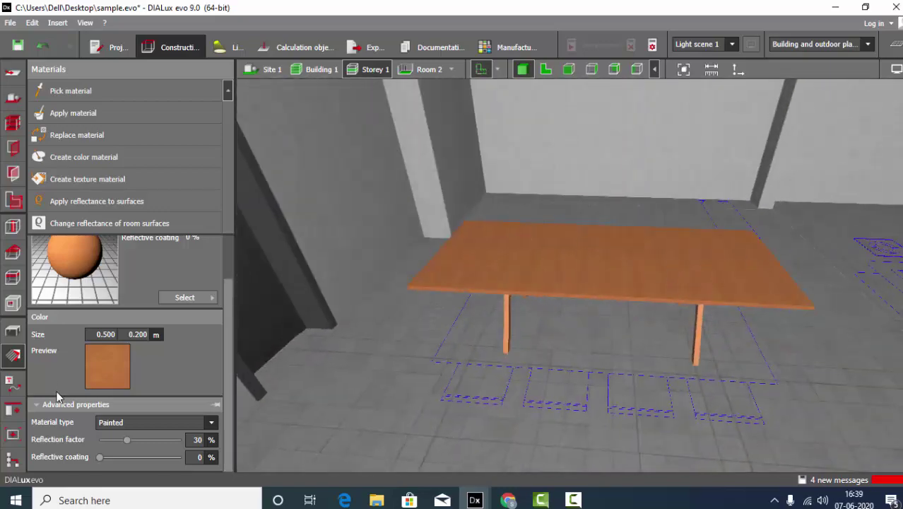
Select the simple chair from the Home furniture chairs in the object catalog as the active object.
click(13, 331)
click(222, 351)
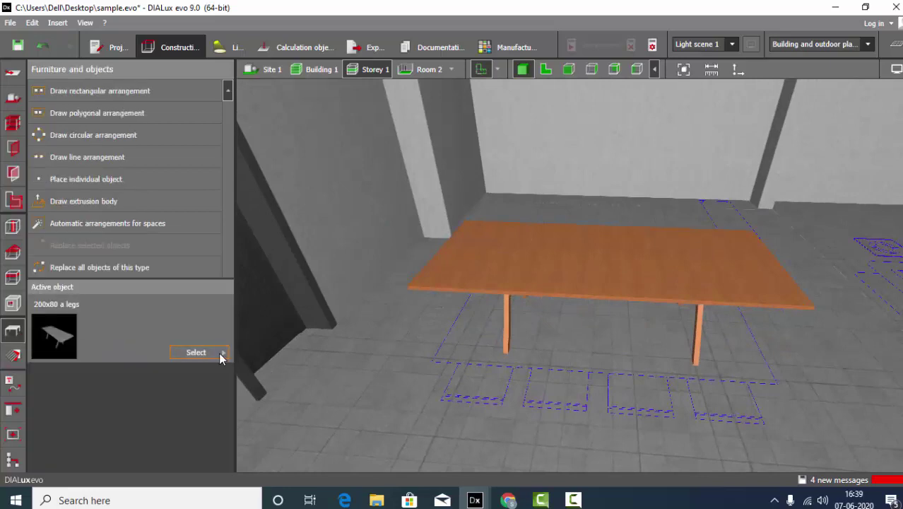
double_click(262, 166)
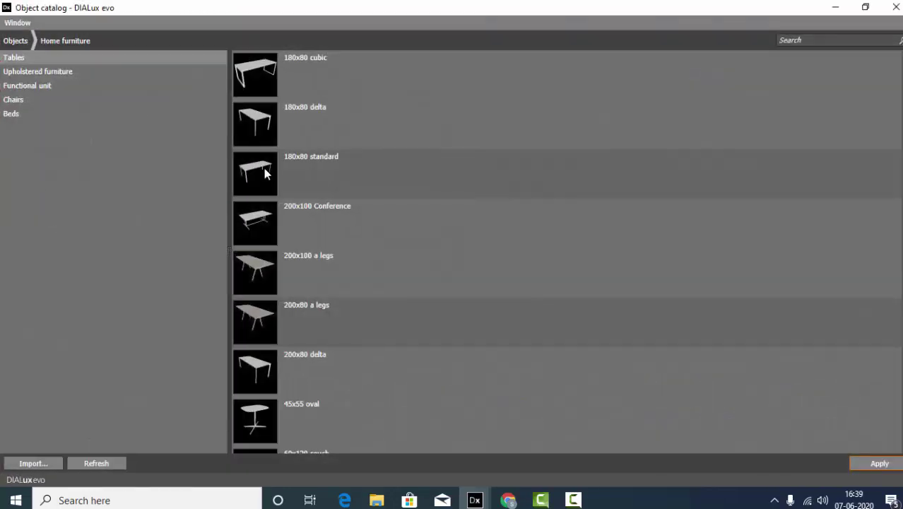
click(12, 113)
click(16, 101)
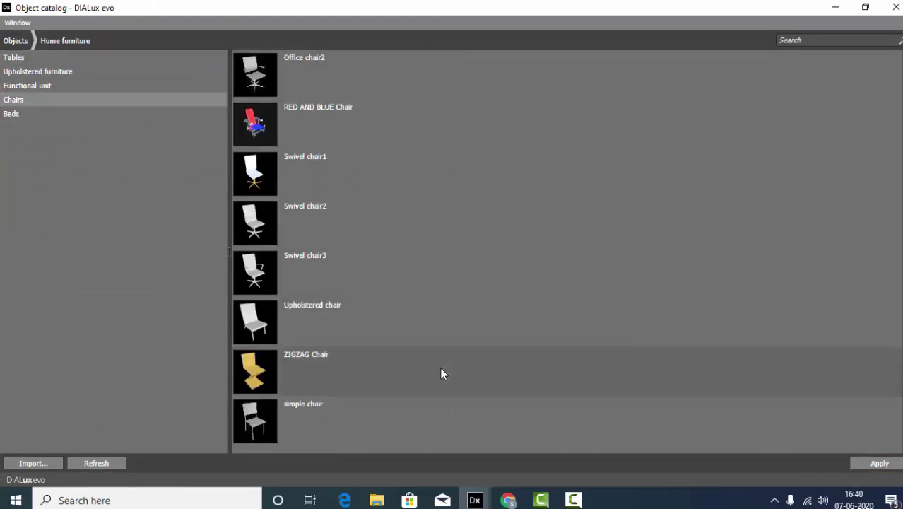
scroll(437, 386, up, 5)
scroll(417, 282, down, 4)
scroll(381, 226, down, 1)
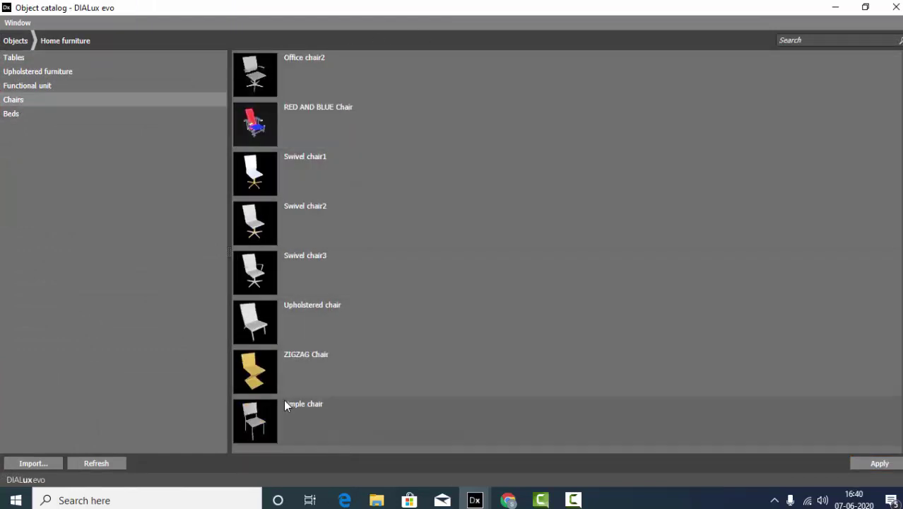
click(889, 462)
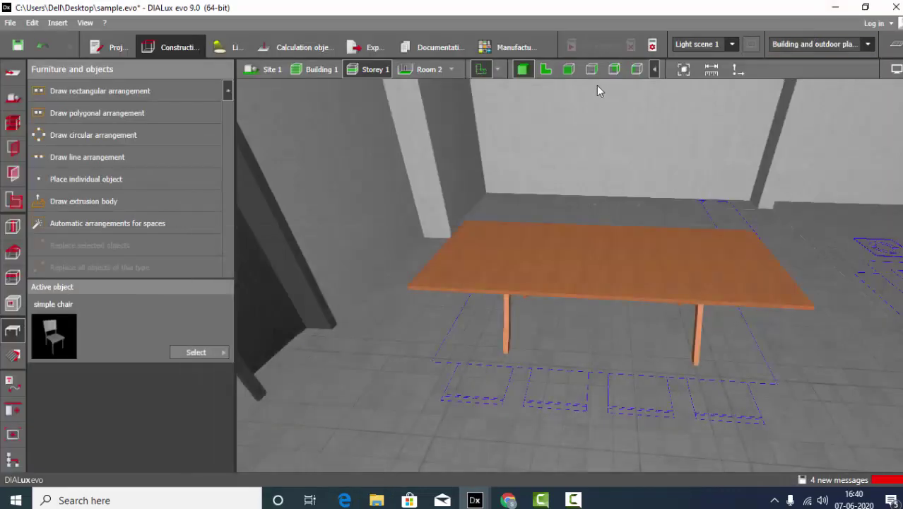
Place one simple chair on the upper-left chair outline in the plan view and check its orientation in 3D.
click(522, 68)
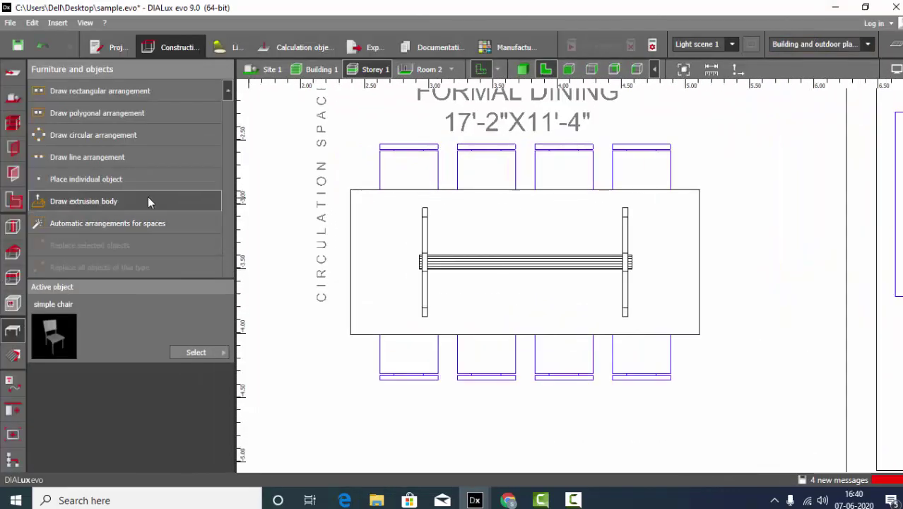
click(124, 182)
click(415, 173)
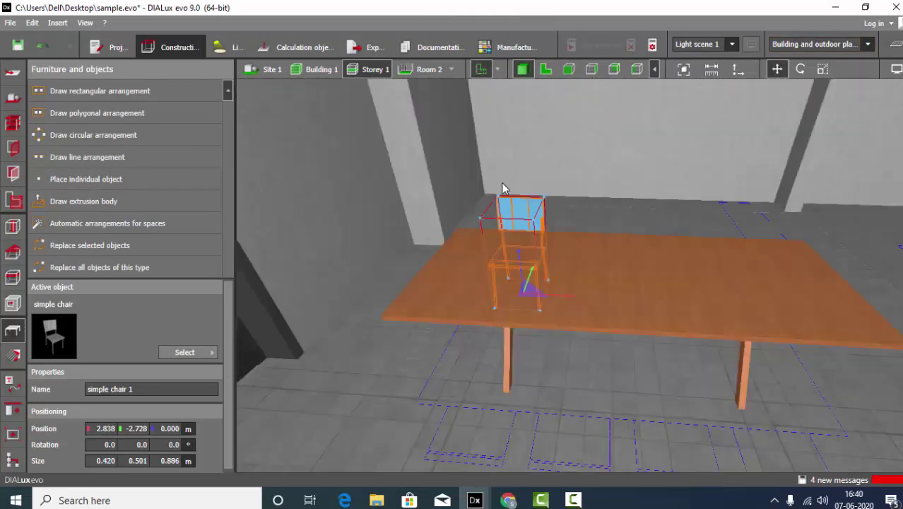
drag(503, 188, 587, 244)
click(545, 69)
click(456, 164)
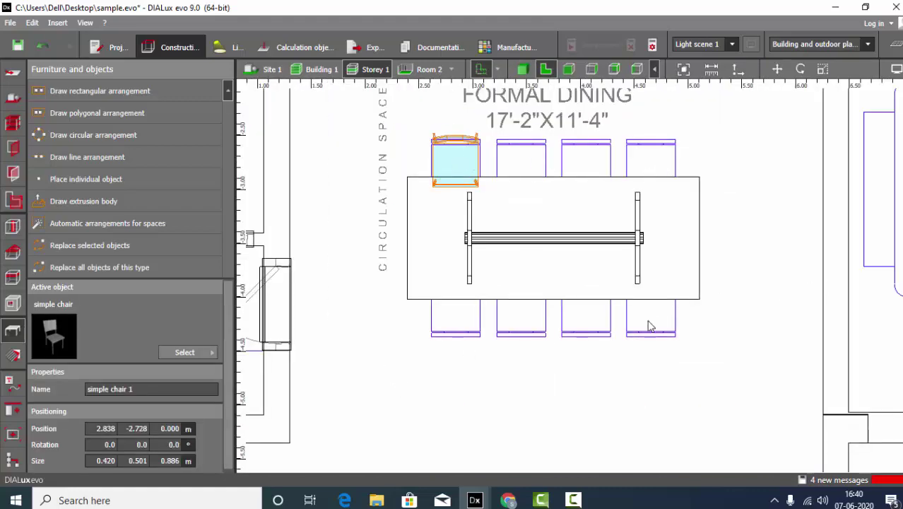
Copy the chair along a line of about 1.87 m on the table's lower edge, with quantity 4, following the curve shape at 0° offset.
scroll(650, 326, up, 2)
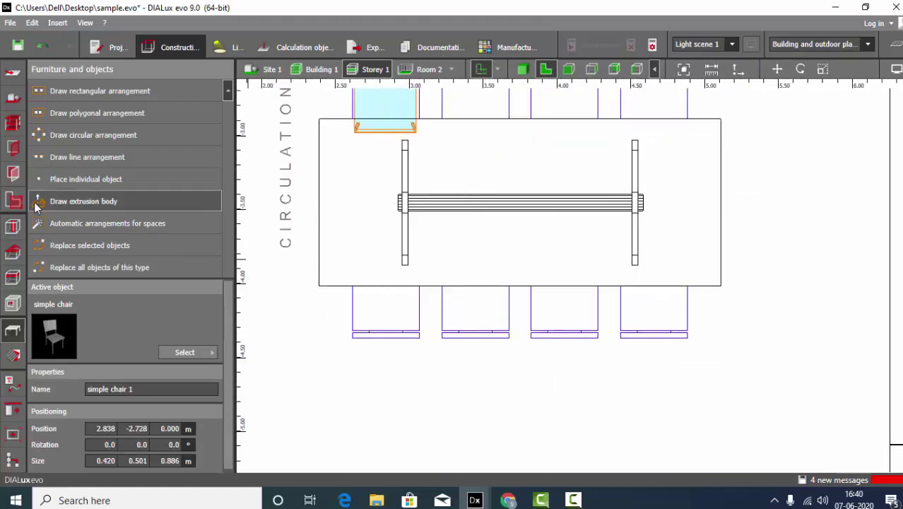
scroll(429, 336, down, 1)
scroll(375, 154, up, 1)
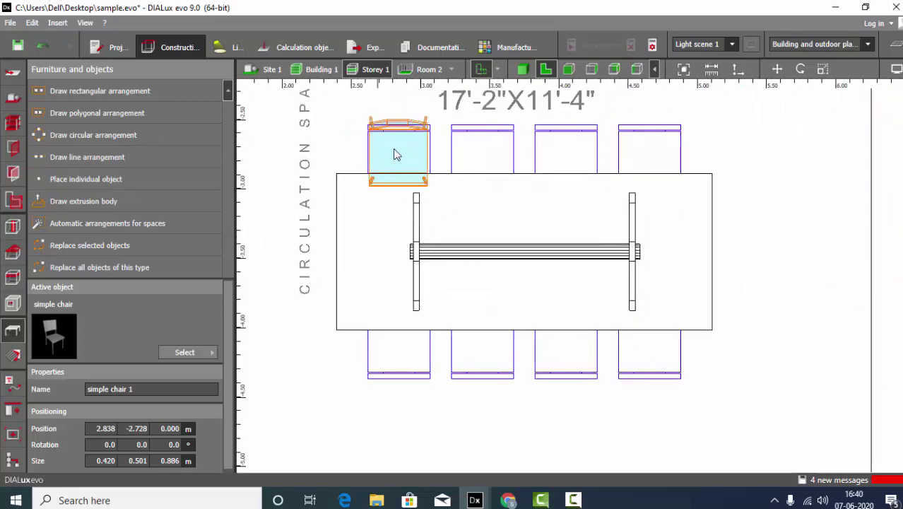
scroll(395, 151, up, 1)
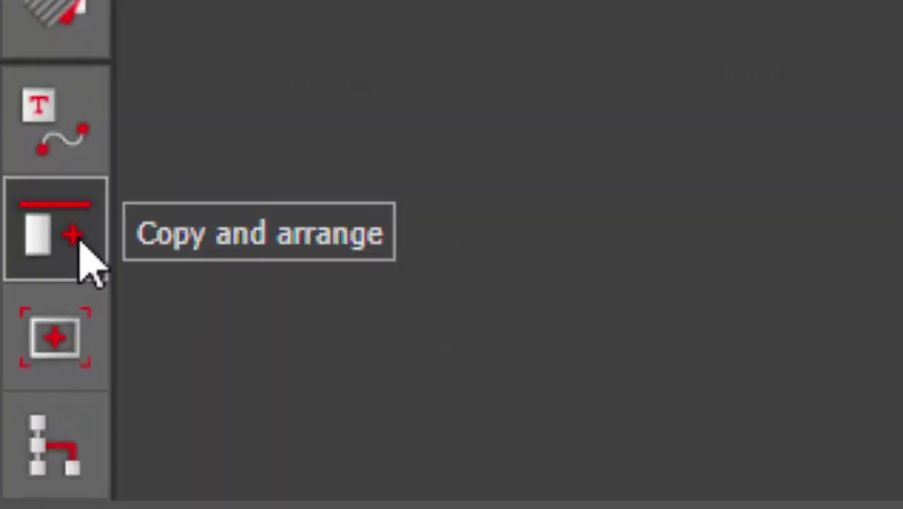
click(15, 413)
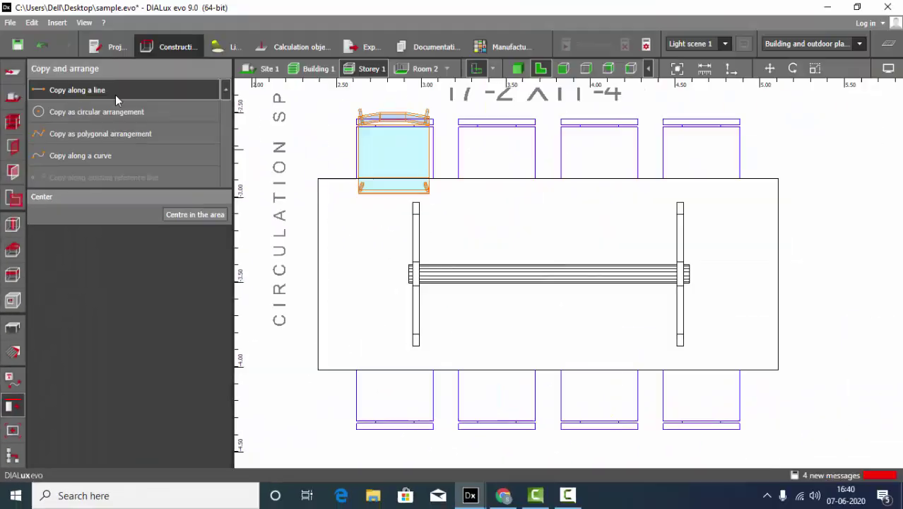
click(77, 89)
right_drag(393, 393, 393, 333)
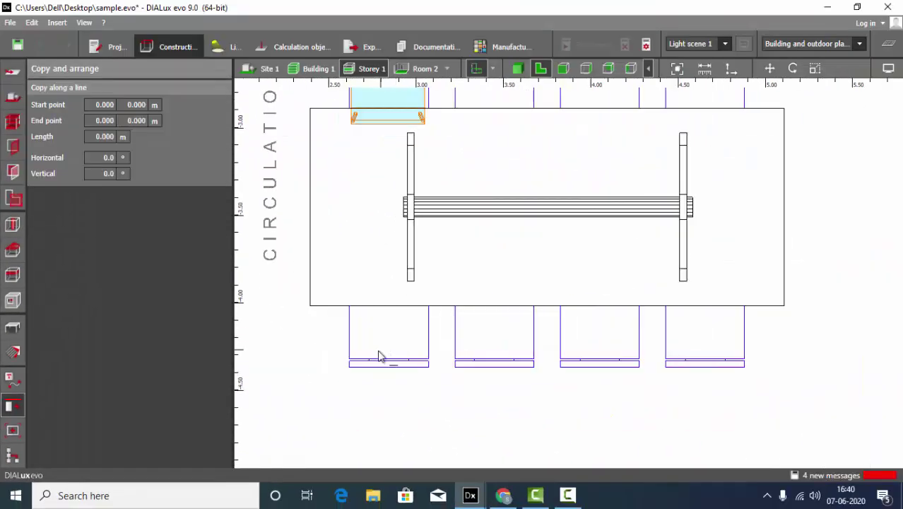
click(390, 306)
click(717, 305)
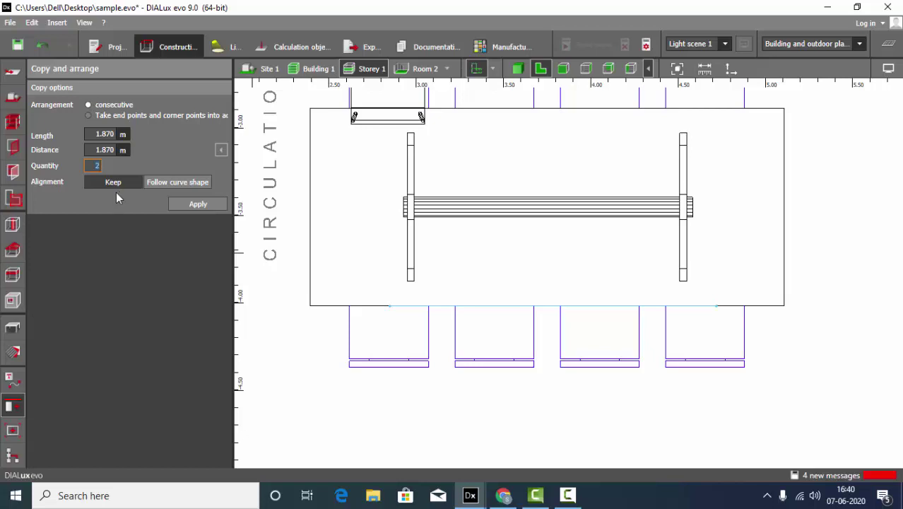
click(183, 184)
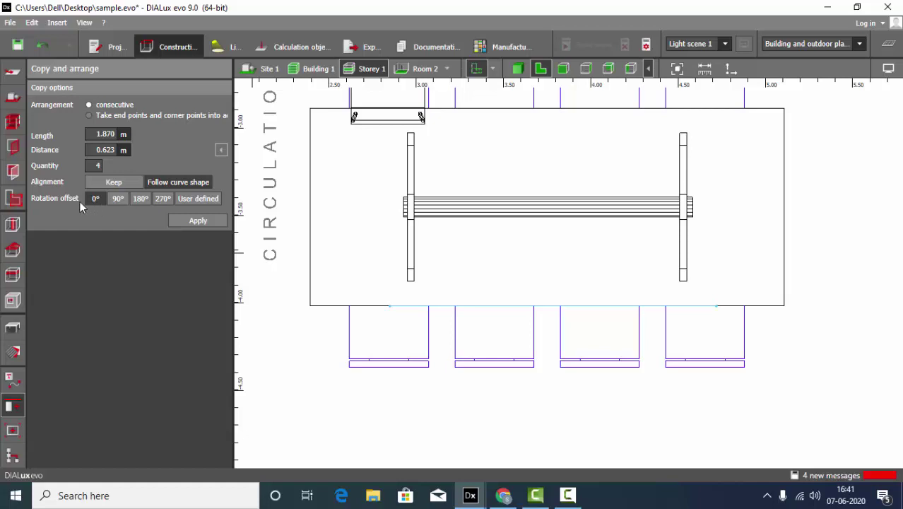
click(197, 221)
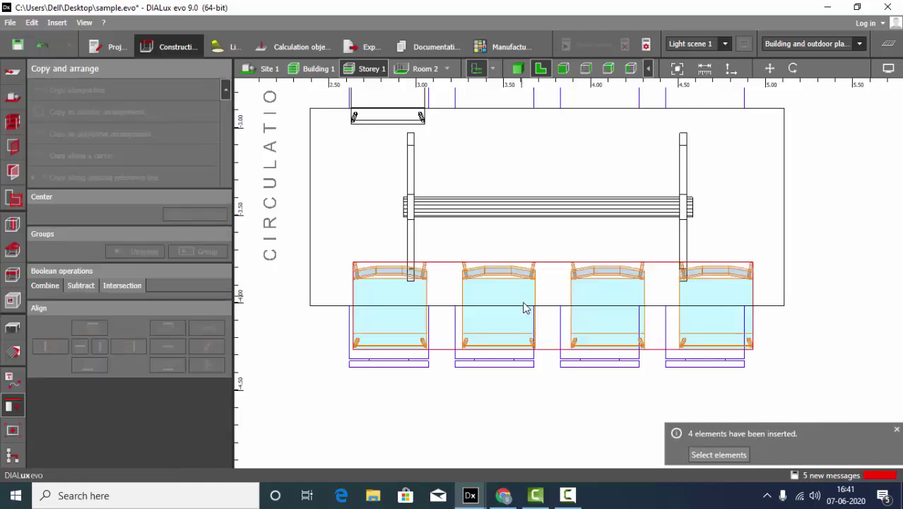
Move the row of four chairs down onto the lower chair outlines and check it in 3D.
click(769, 68)
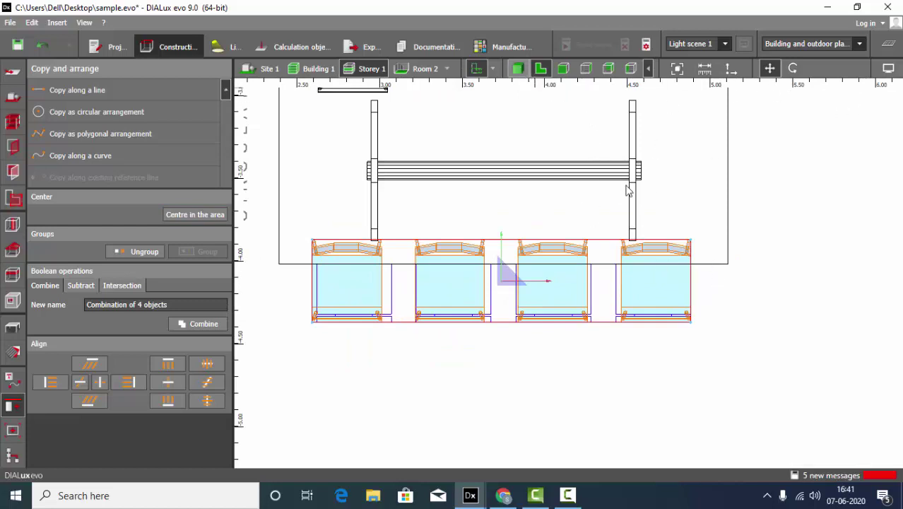
scroll(696, 220, down, 1)
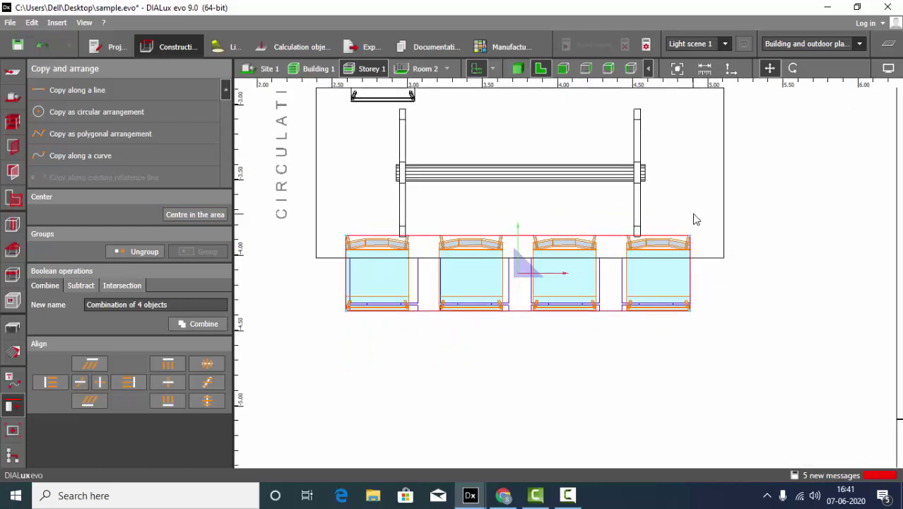
click(517, 67)
right_drag(561, 137, 606, 185)
click(541, 68)
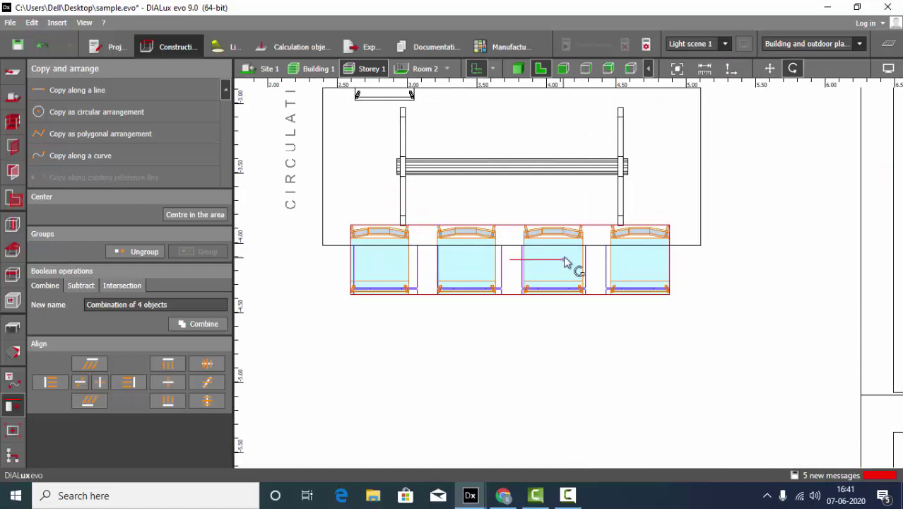
Rotate the row of four chairs half a turn so they face the table, and check the result in 3D.
drag(570, 265, 436, 258)
scroll(615, 365, down, 2)
click(615, 369)
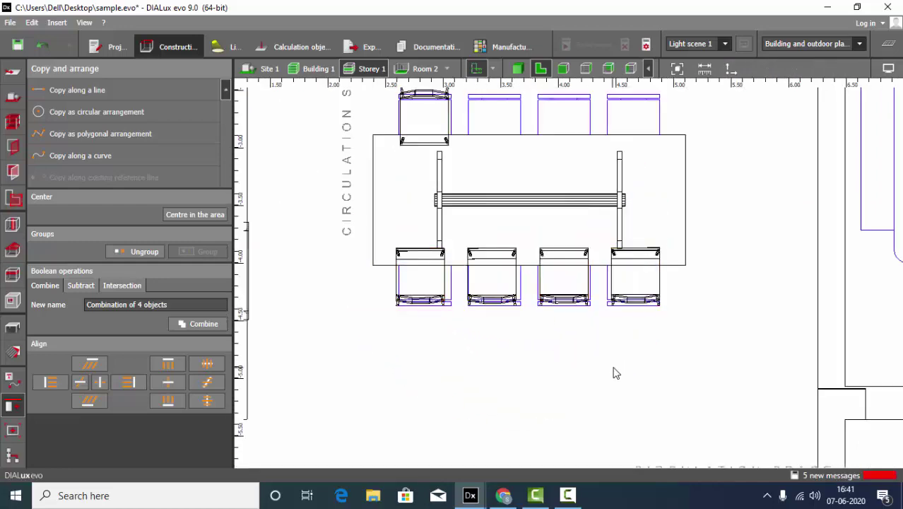
click(518, 68)
right_drag(526, 89, 678, 320)
Copy the lower row of four chairs to the upper side of the dining table in the plan view.
key(F2)
click(573, 294)
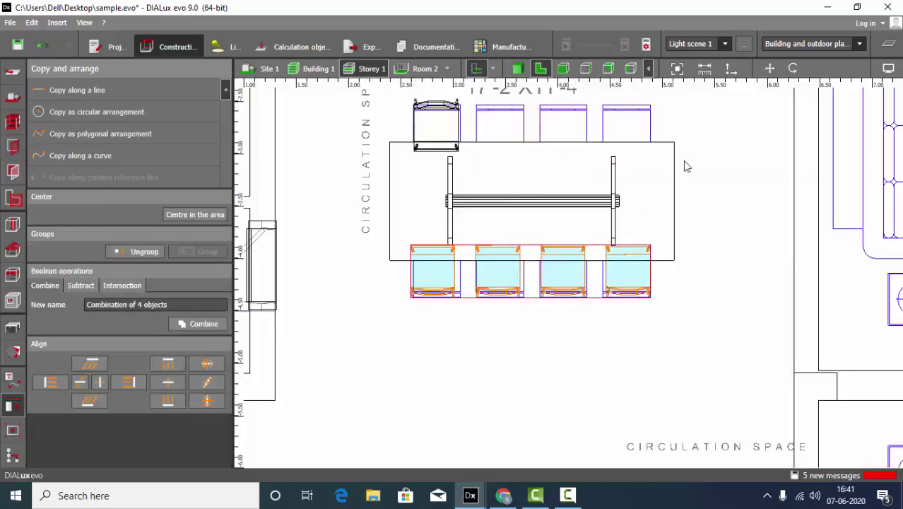
click(769, 67)
scroll(709, 270, down, 1)
scroll(709, 230, up, 1)
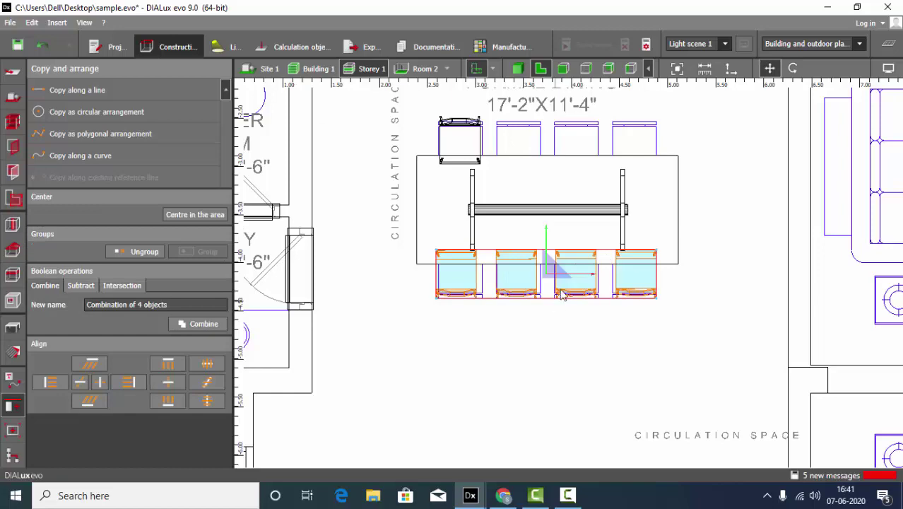
drag(544, 268, 546, 168)
scroll(562, 147, up, 2)
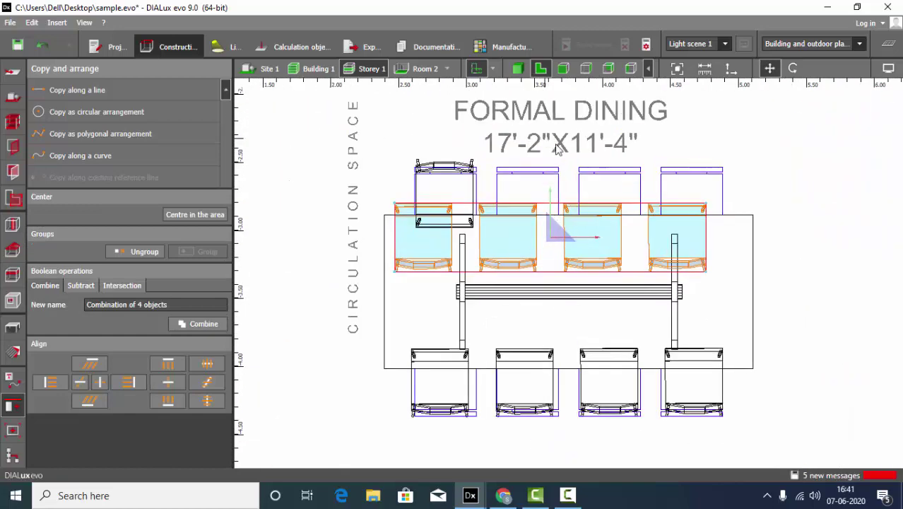
Rotate the copied row of chairs half a turn and move it onto the upper chair outlines.
click(793, 68)
scroll(520, 222, up, 2)
drag(609, 224, 417, 240)
scroll(418, 244, down, 3)
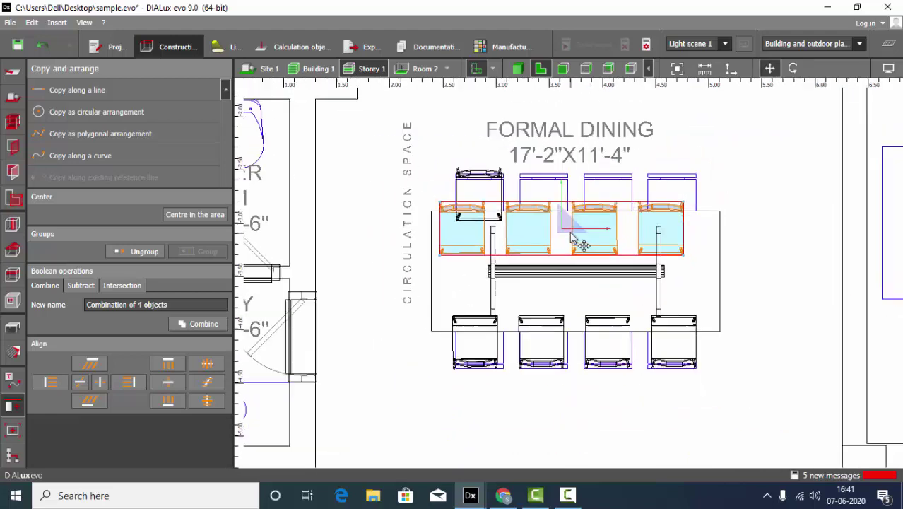
scroll(572, 234, up, 2)
drag(571, 228, 581, 194)
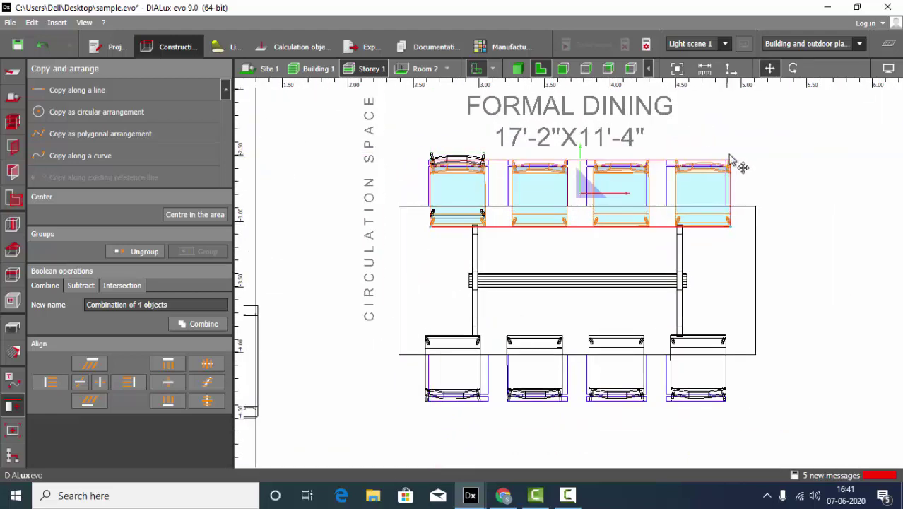
Delete the original single chair overlapping the first chair of the upper row.
click(570, 151)
scroll(545, 145, up, 2)
click(427, 164)
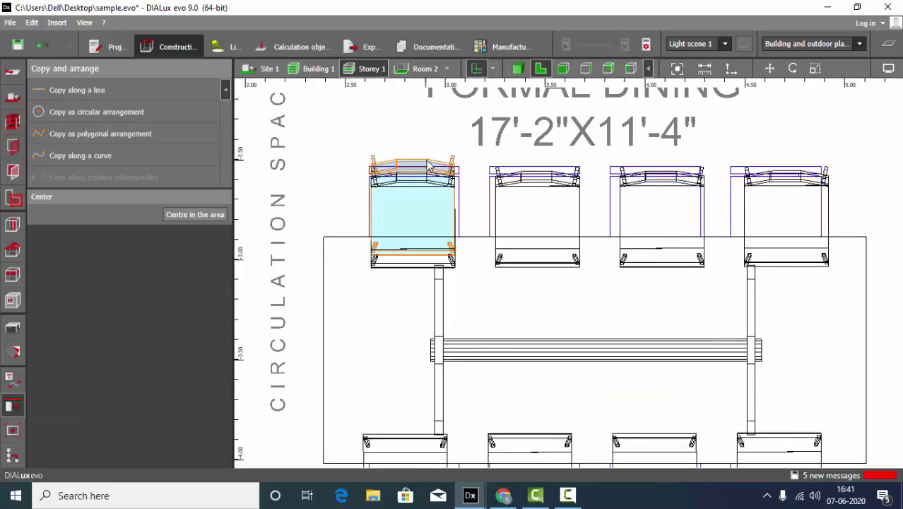
key(Escape)
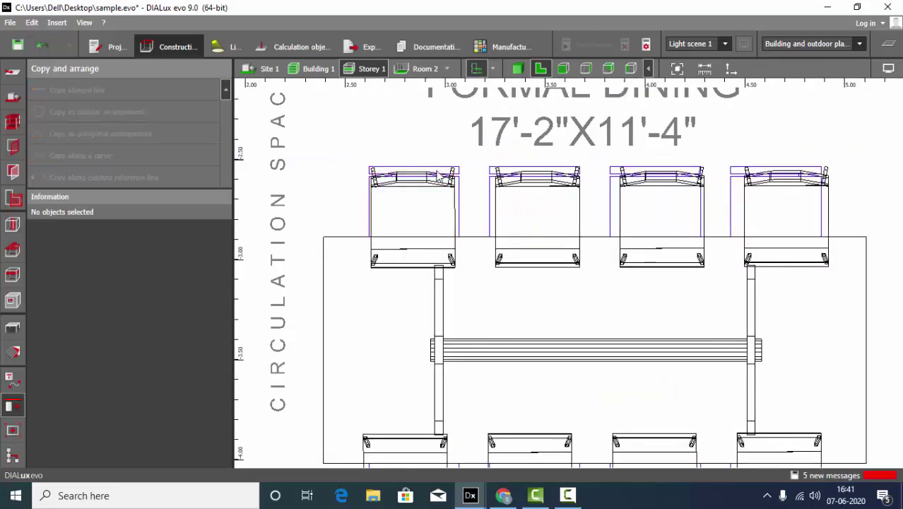
Inspect both chair rows around the dining table and the nearby counter and stool outlines in 3D.
click(558, 201)
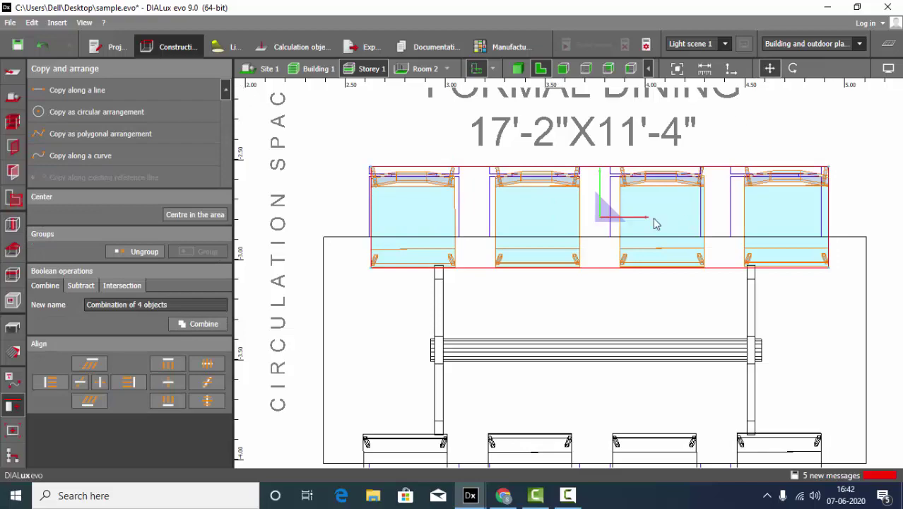
scroll(593, 215, up, 1)
scroll(592, 216, down, 1)
key(F3)
right_drag(655, 238, 587, 237)
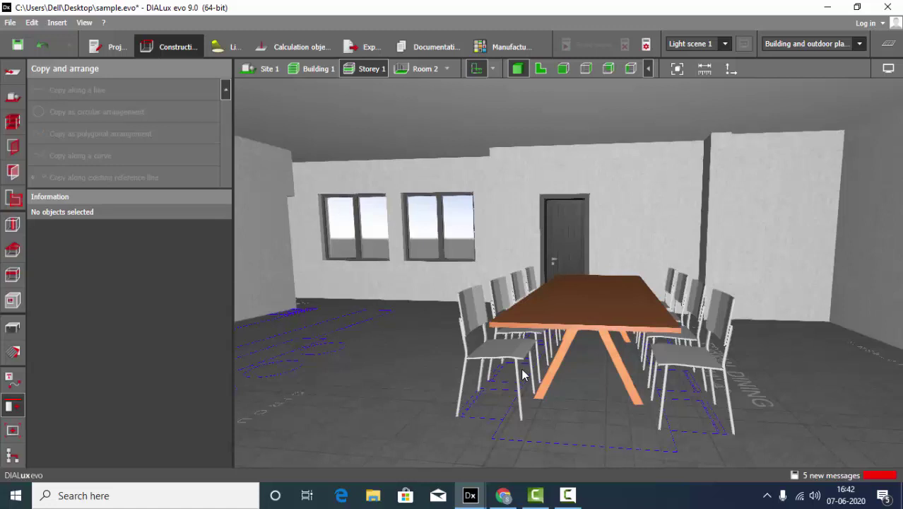
right_drag(521, 368, 359, 335)
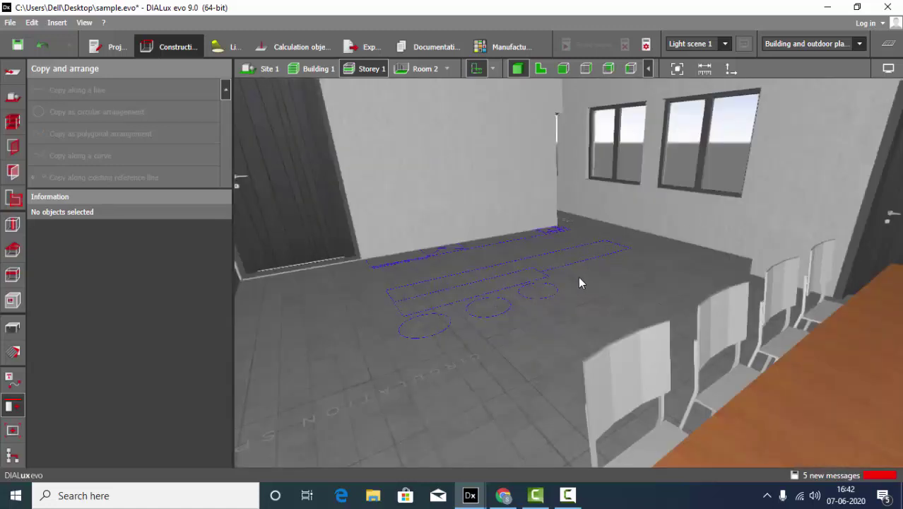
right_drag(579, 283, 473, 252)
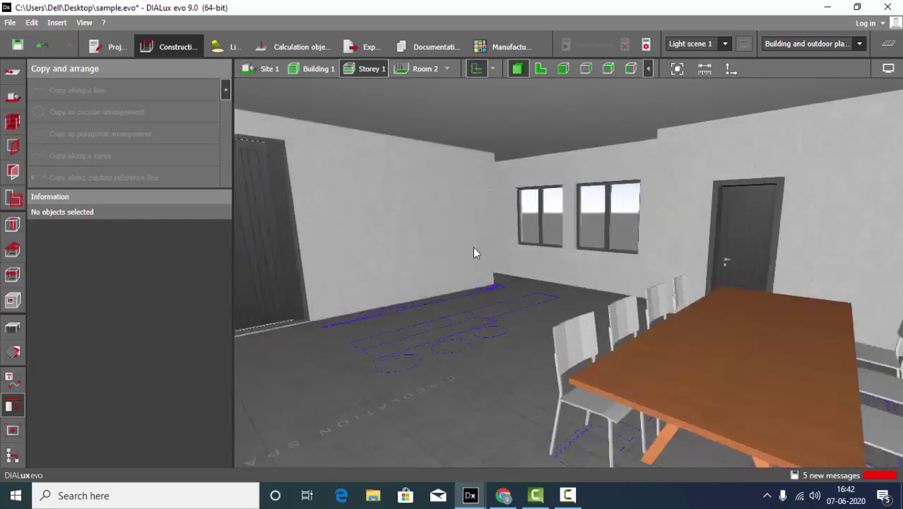